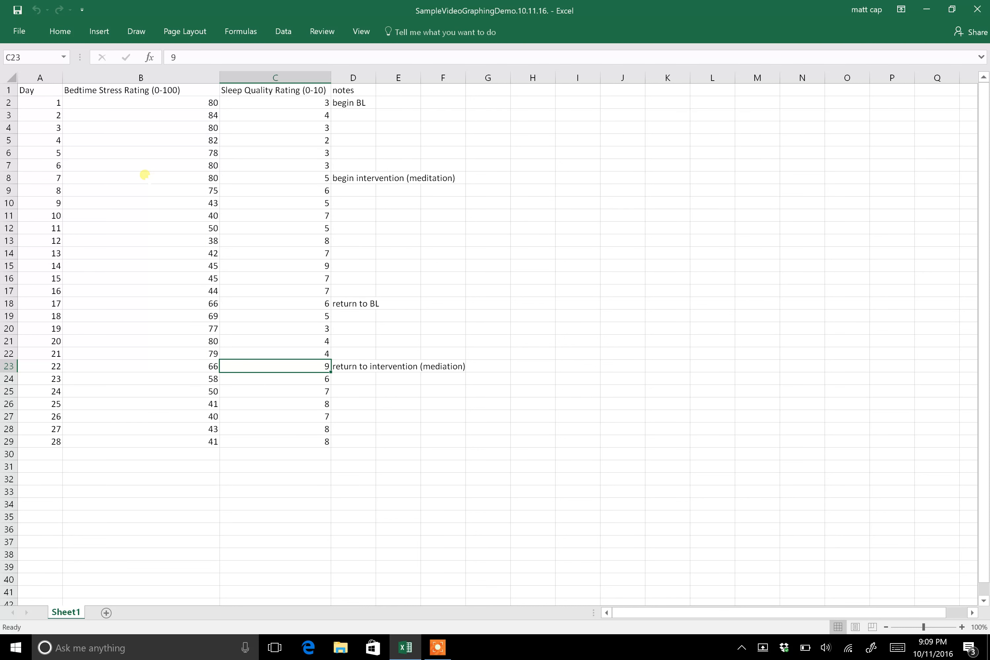
Insert a Scatter with Smooth Lines and Markers chart from A1:C29 and delete its gridlines.
click(44, 103)
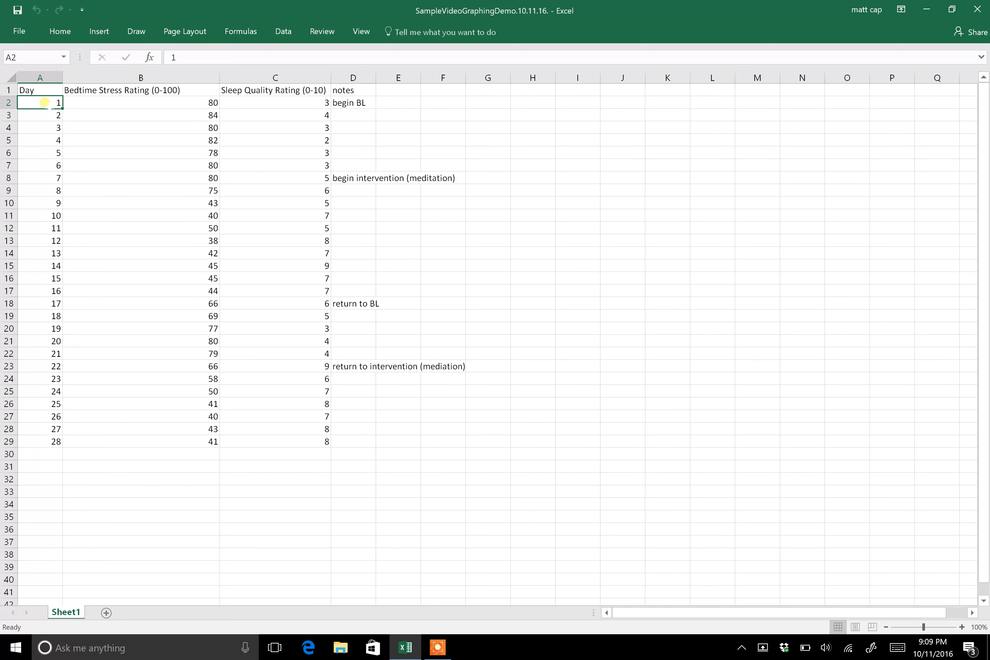
drag(34, 90, 260, 439)
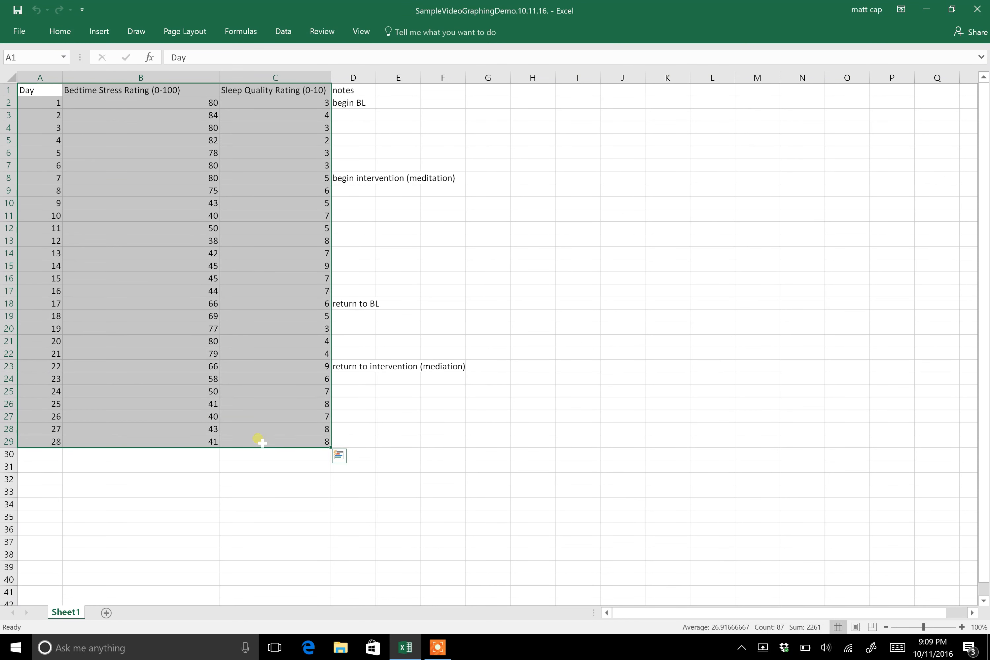
click(100, 34)
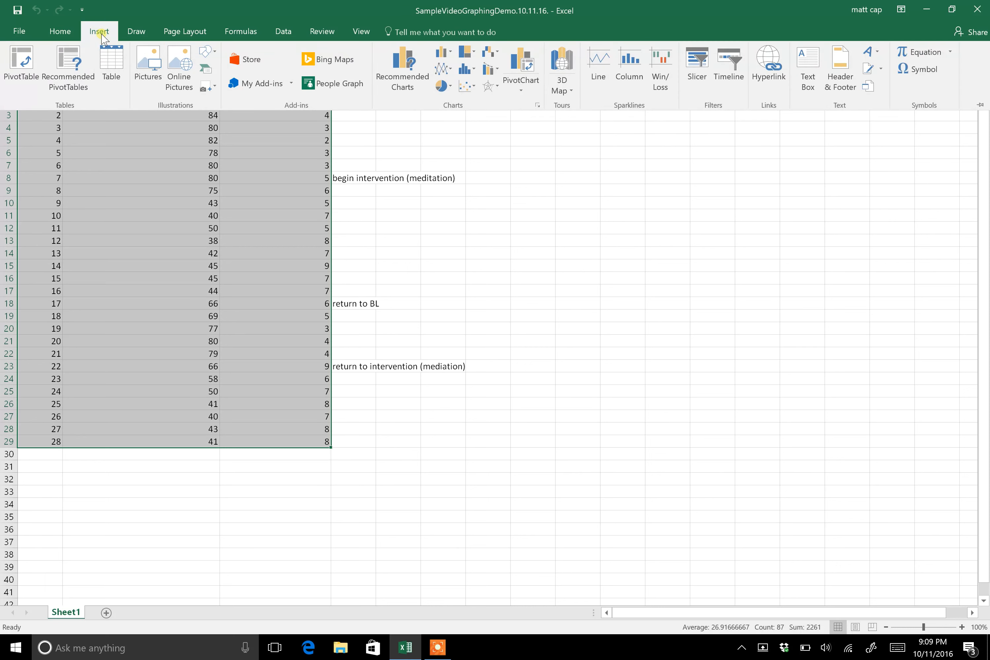
click(468, 87)
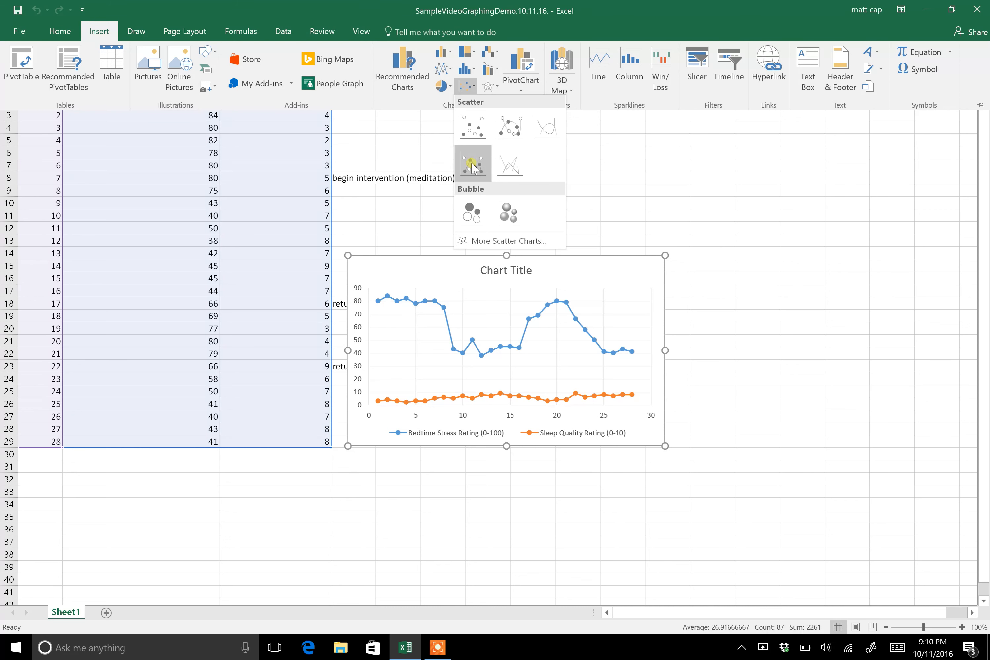
click(513, 126)
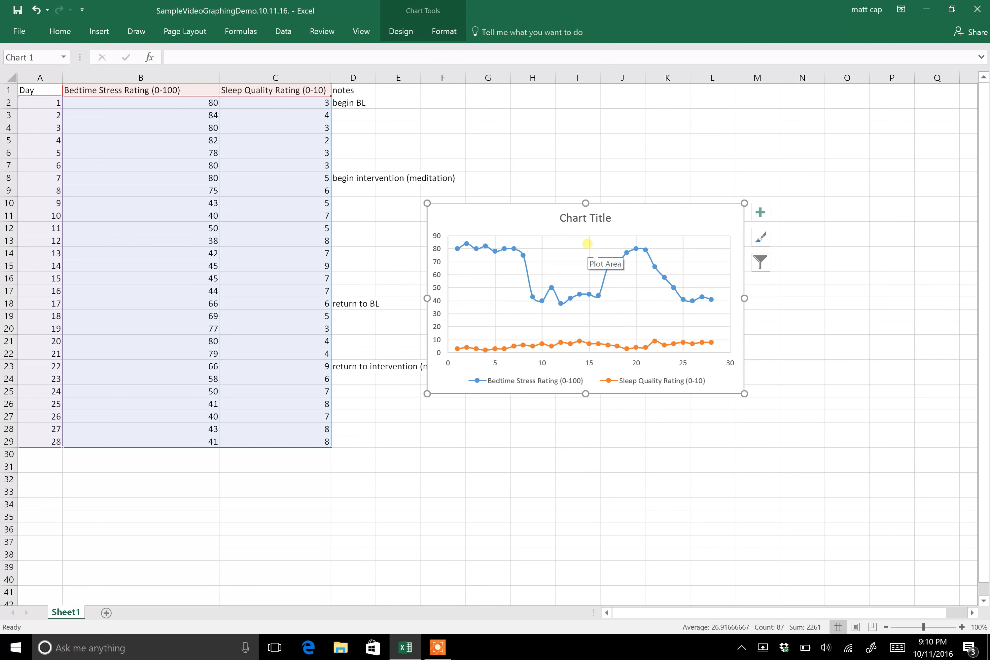
click(589, 249)
key(Delete)
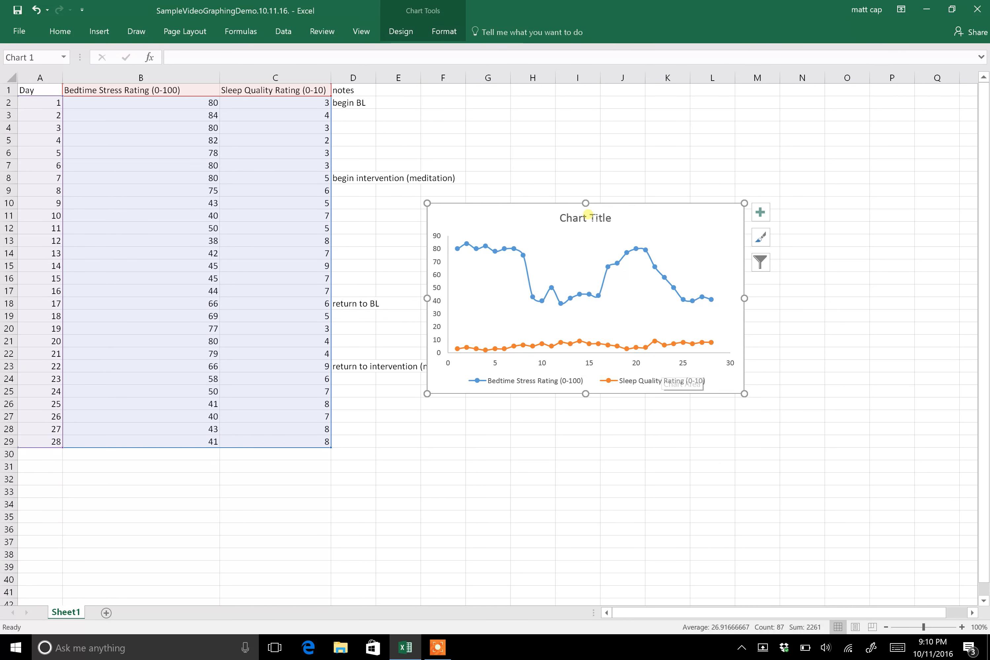
Change the chart title to "Bedtime Stress and Sleep Quality Over Time".
triple_click(577, 219)
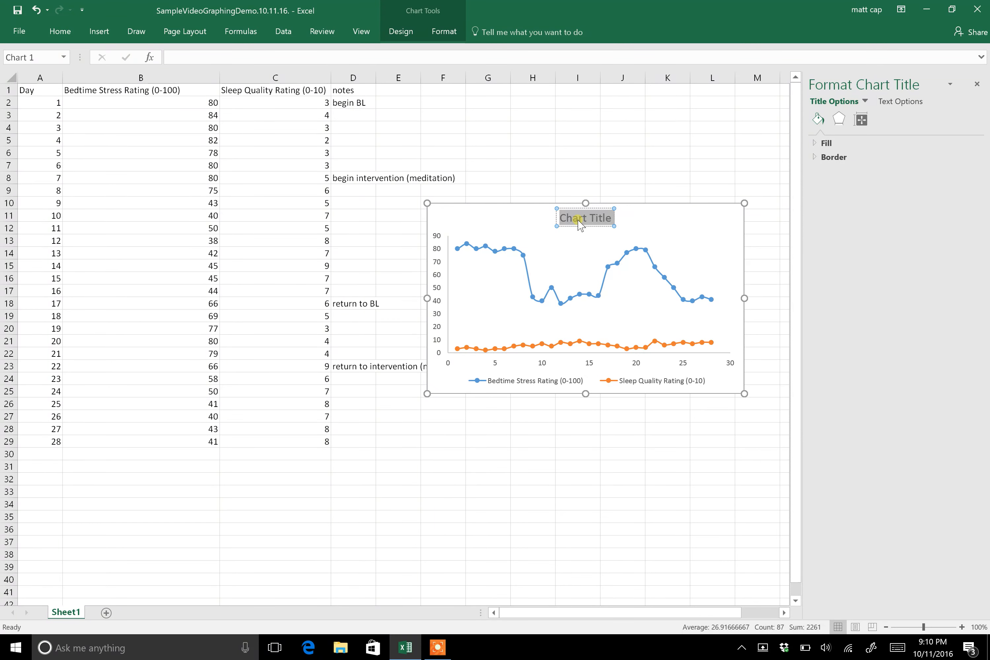
text(Bedtimestr)
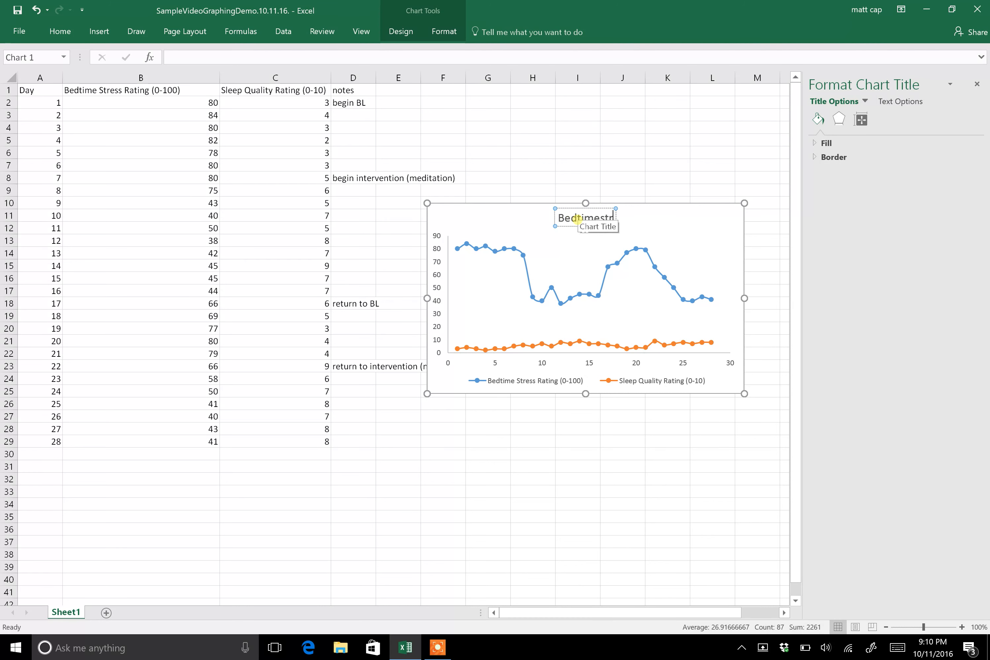
key(BackSpace)
key(BackSpace)
key(BackSpace)
text(Stress)
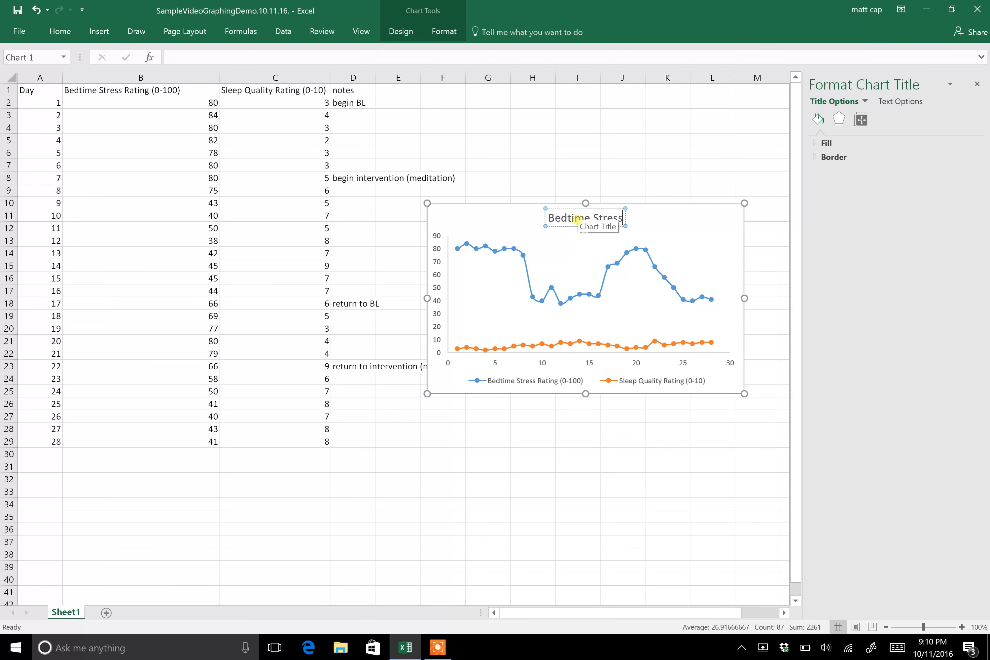
text( and SLeep Qua)
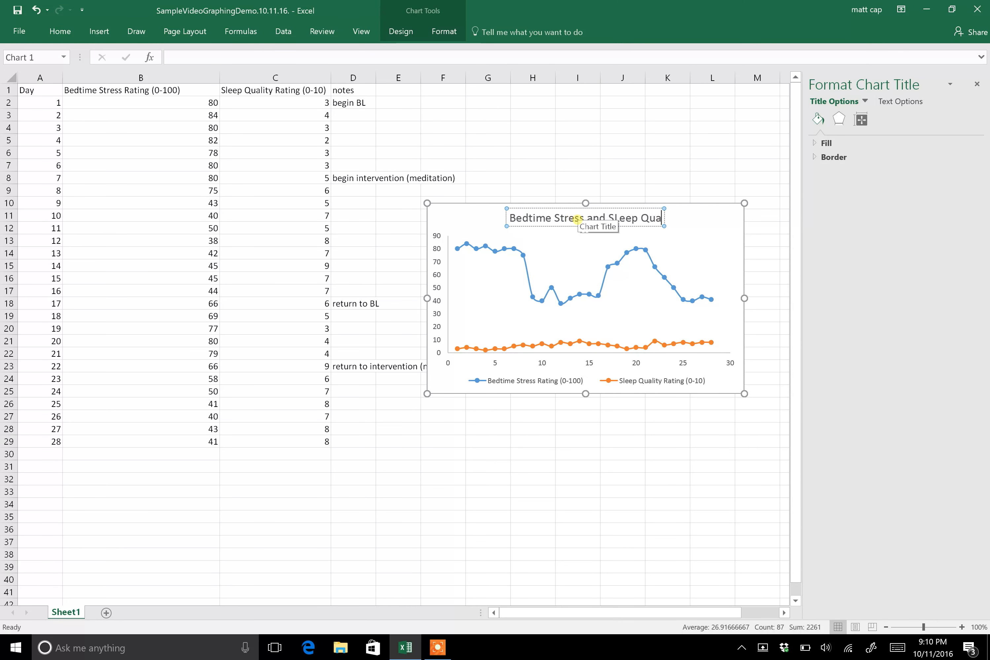
text(lity Over)
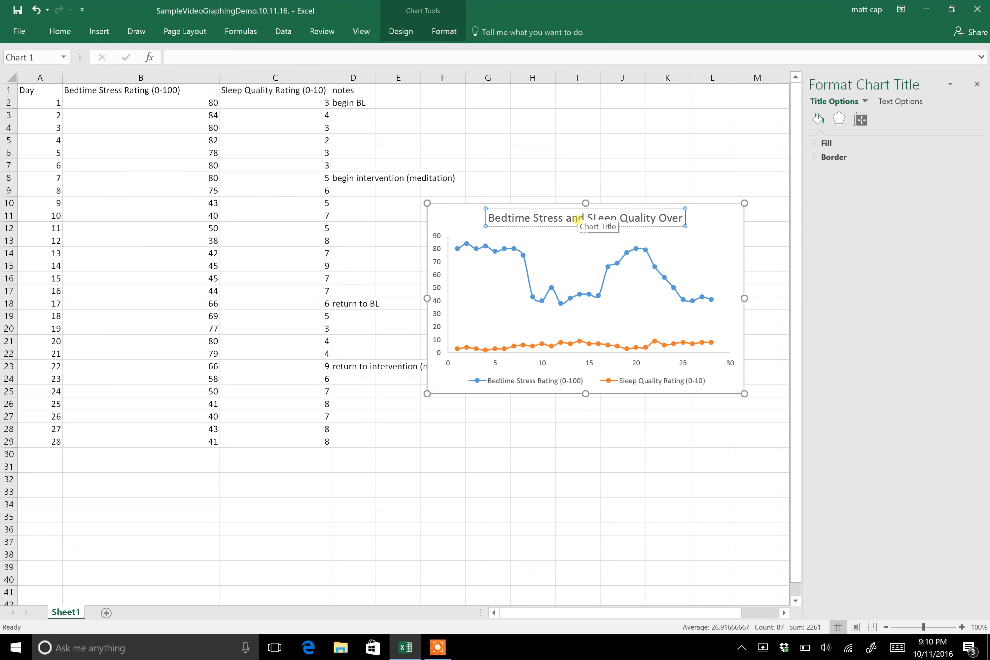
text( Time)
click(584, 219)
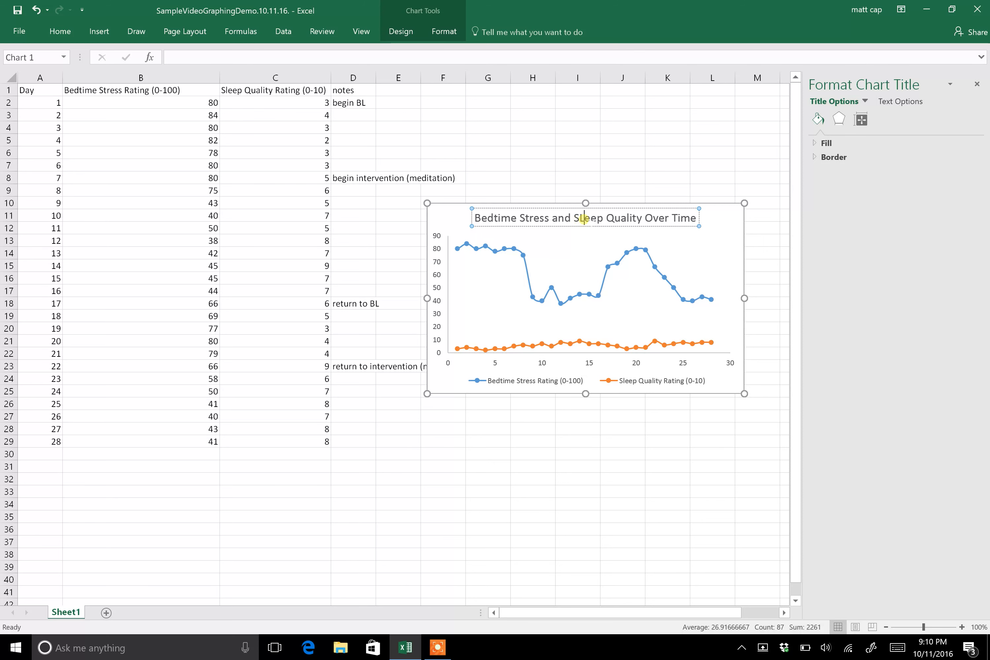
key(BackSpace)
text(l)
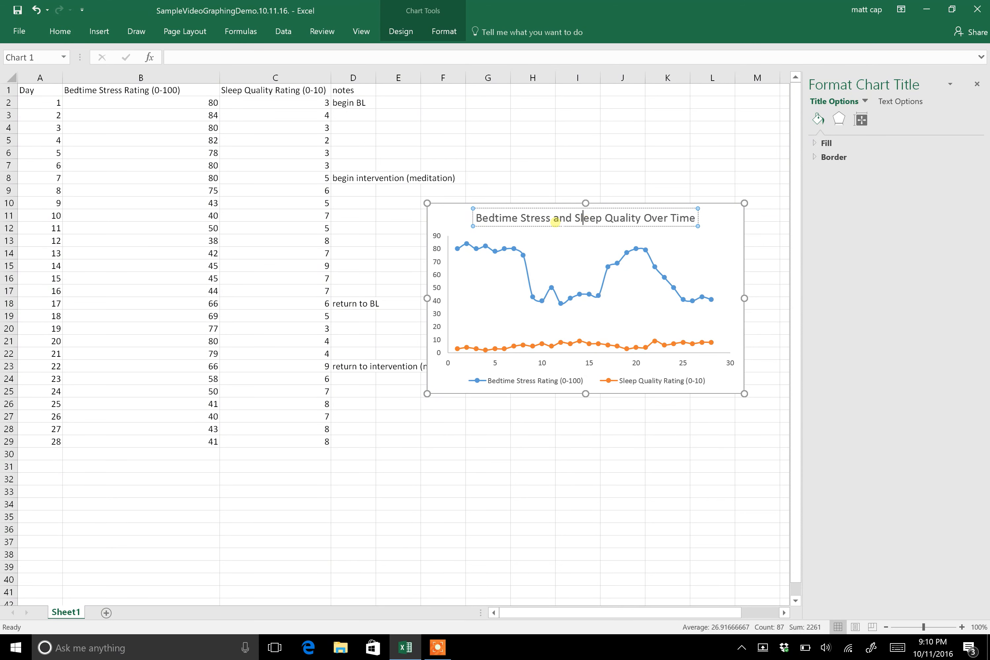
Set the font colour of the whole chart title to Automatic (black).
triple_click(544, 220)
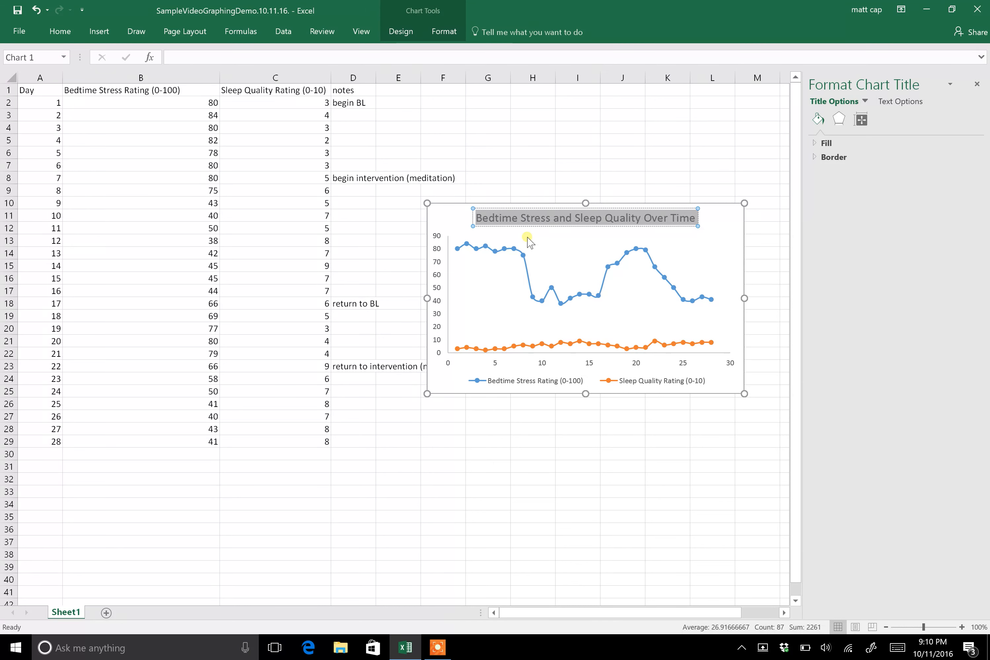
click(59, 31)
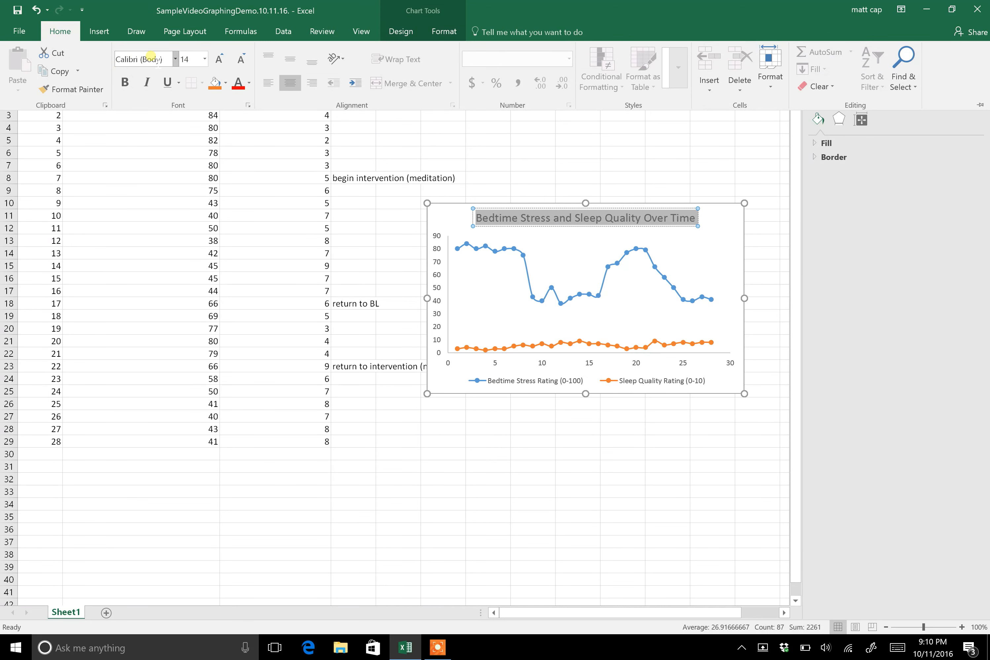
click(249, 83)
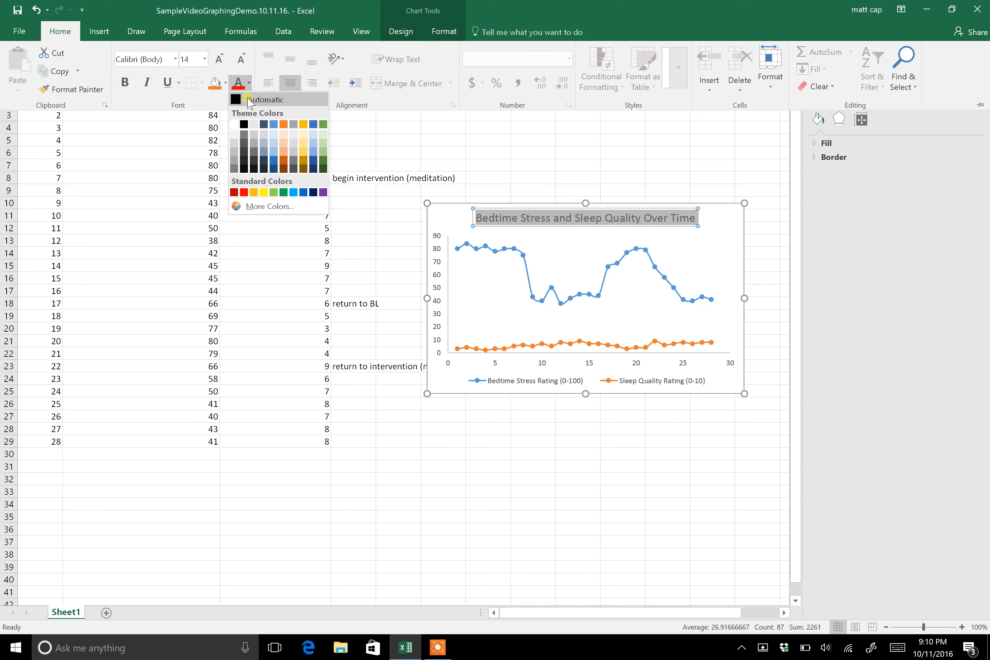
click(251, 99)
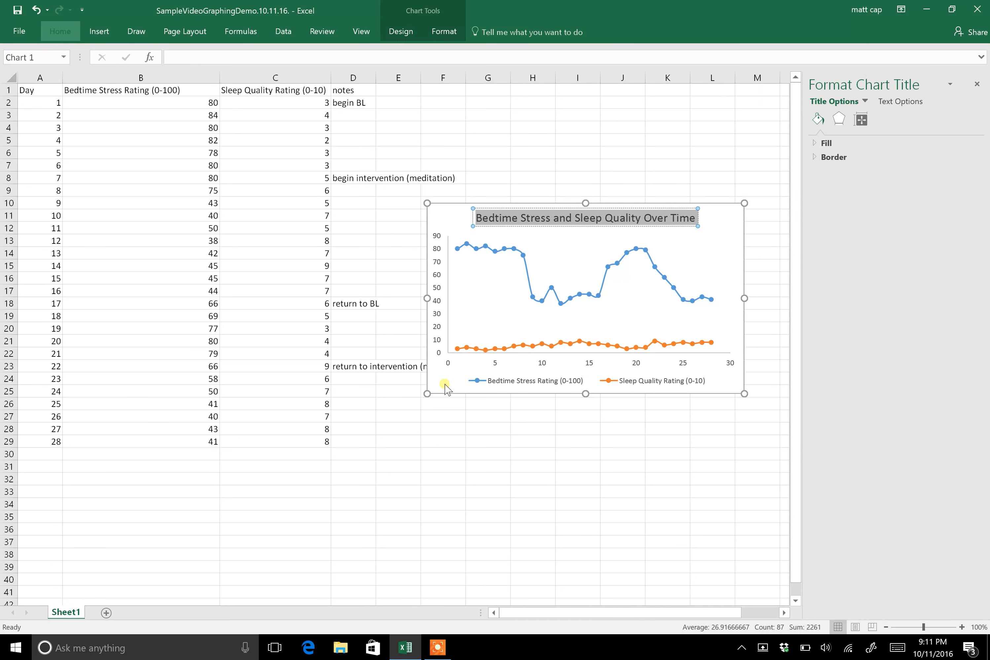
key(ctrl+F1)
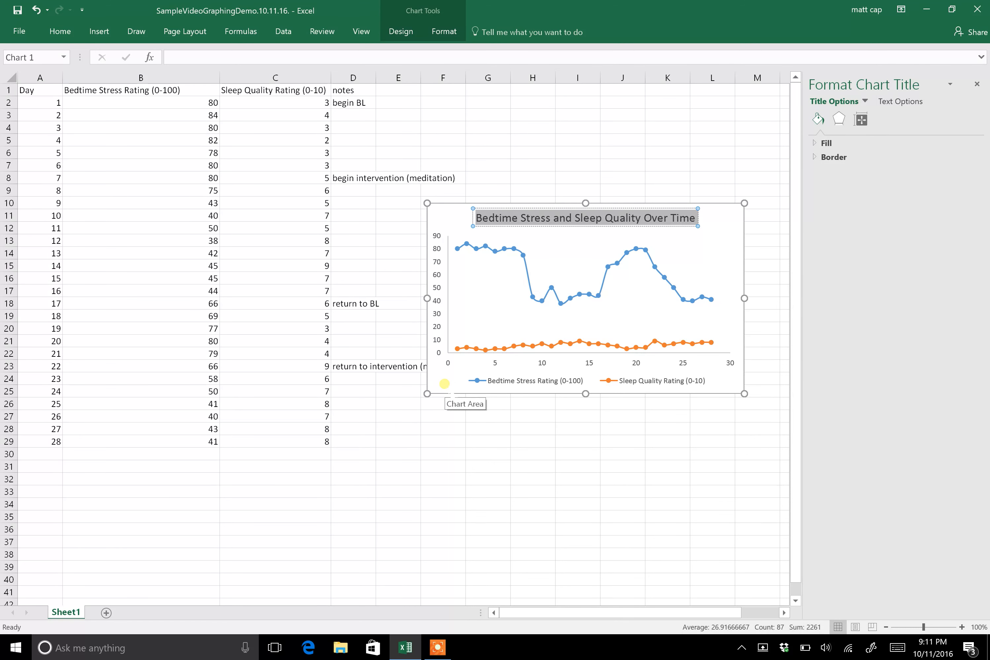
Plot the Sleep Quality Rating series on the secondary axis.
click(437, 299)
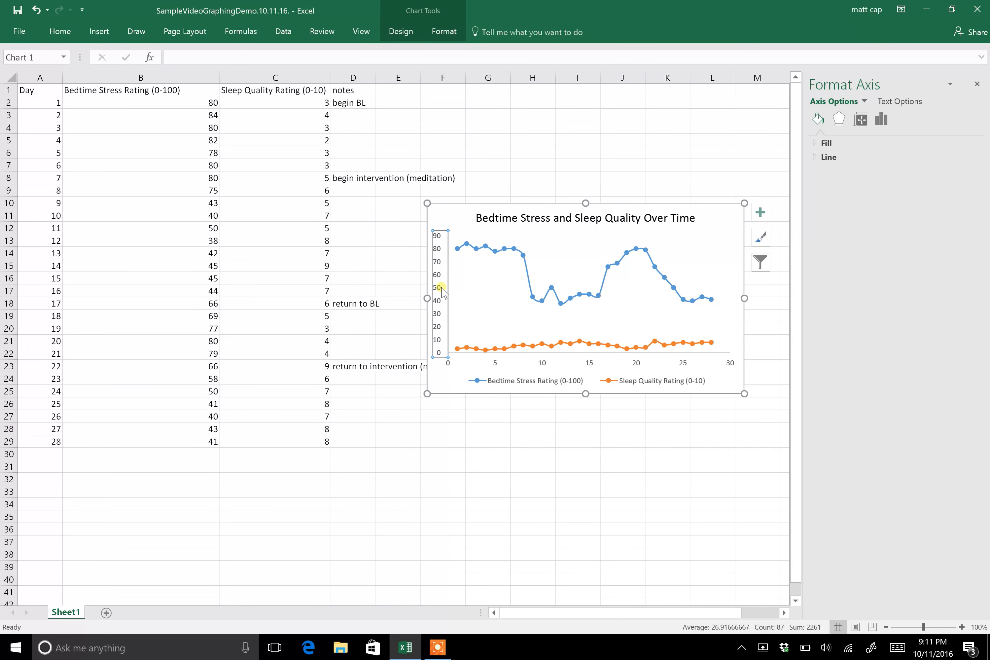
click(554, 401)
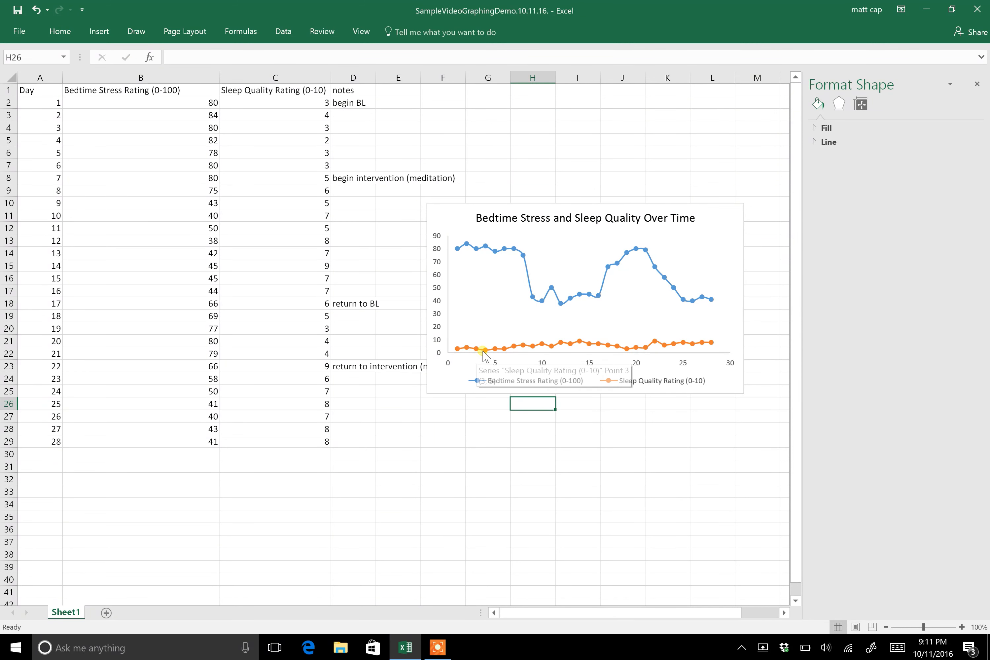
mouse_move(475, 348)
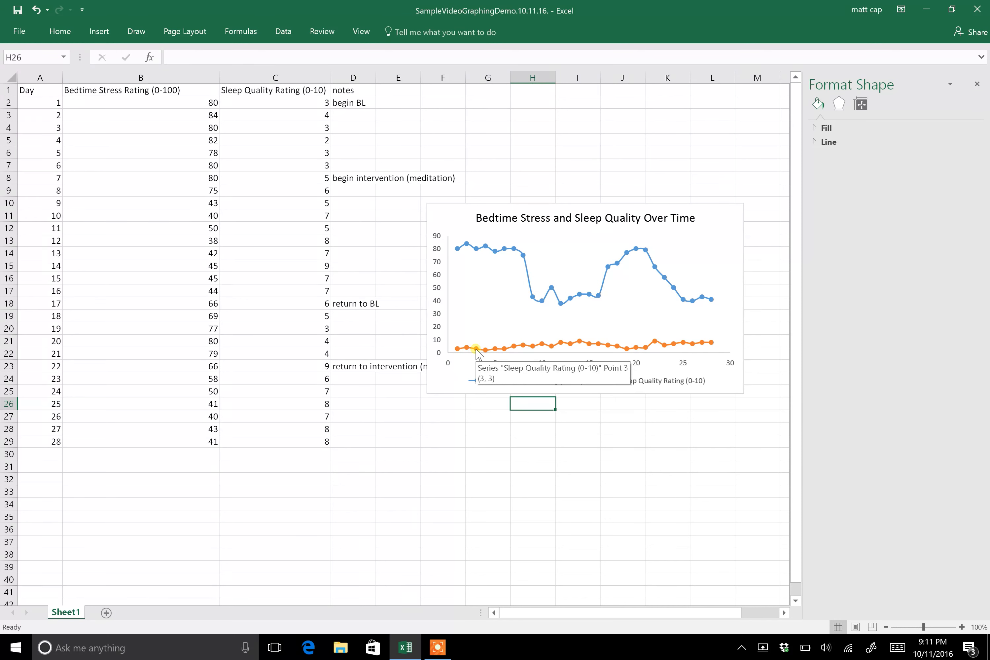
right_click(476, 348)
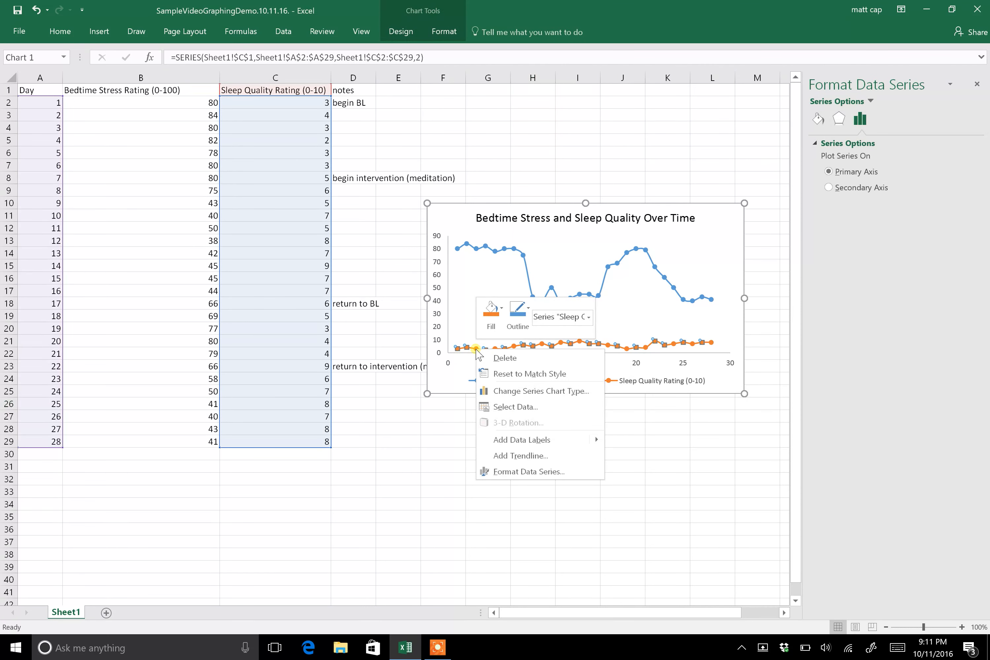
click(528, 472)
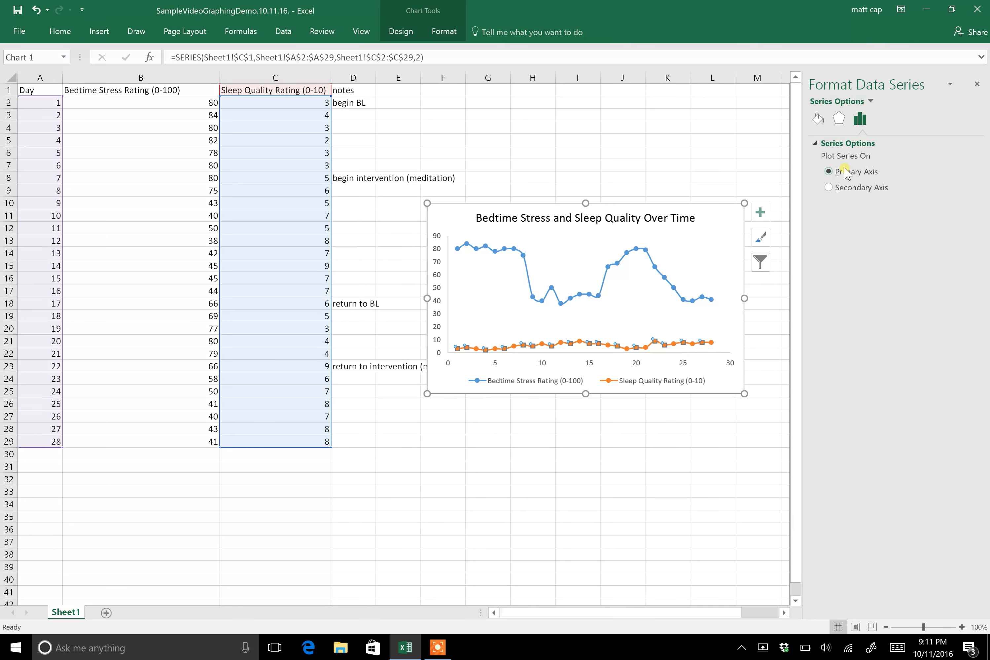
click(843, 188)
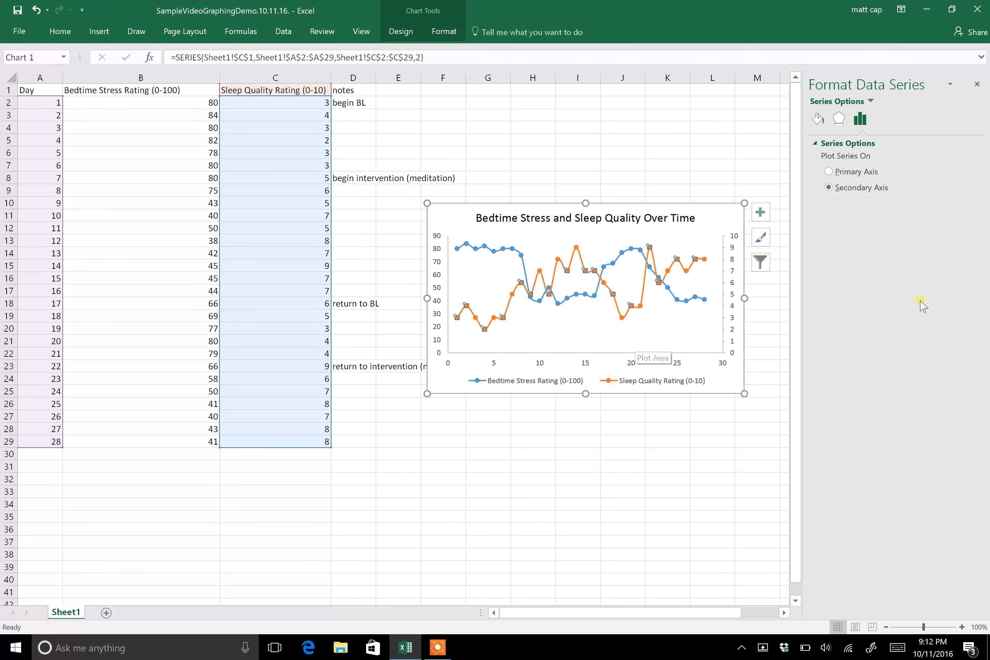
Close the series formatting options and move the chart clear of the notes in column D.
click(977, 84)
click(790, 437)
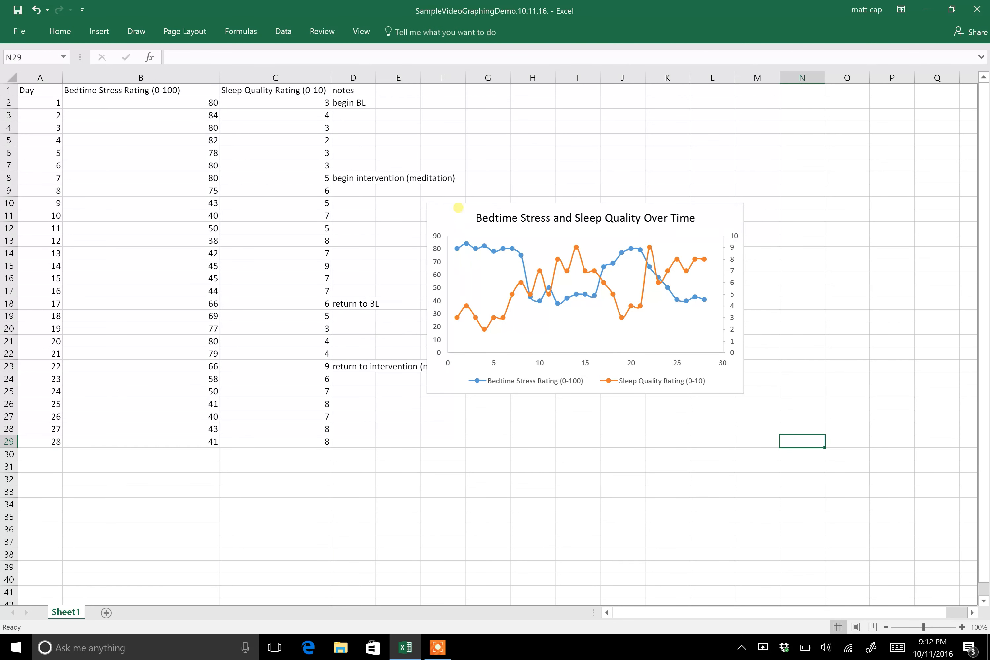
drag(459, 209, 562, 207)
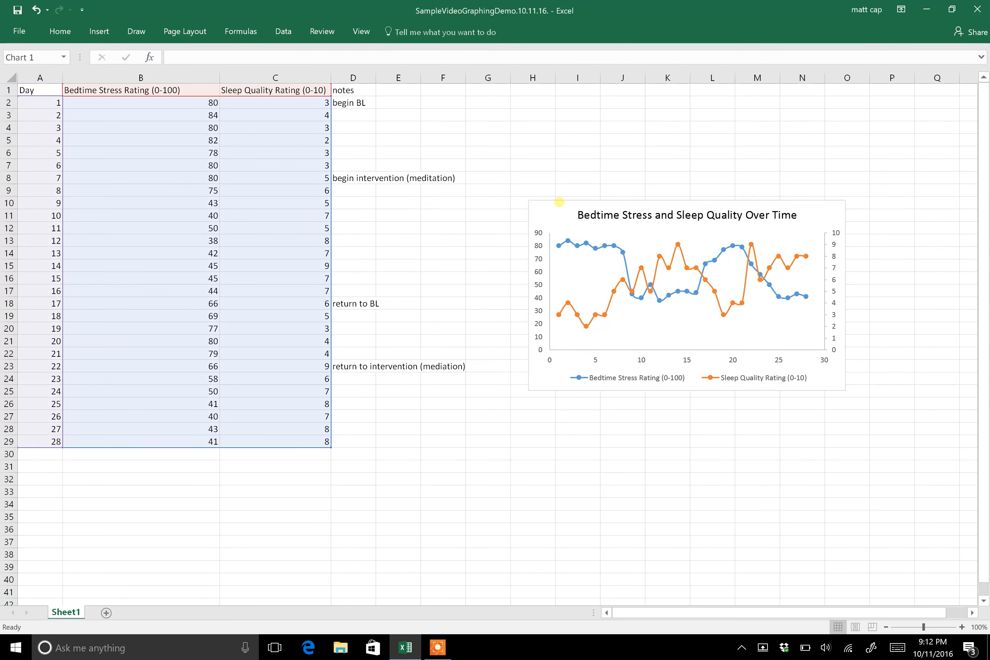
Add a primary horizontal axis title to the chart and change its text to "Days".
click(541, 283)
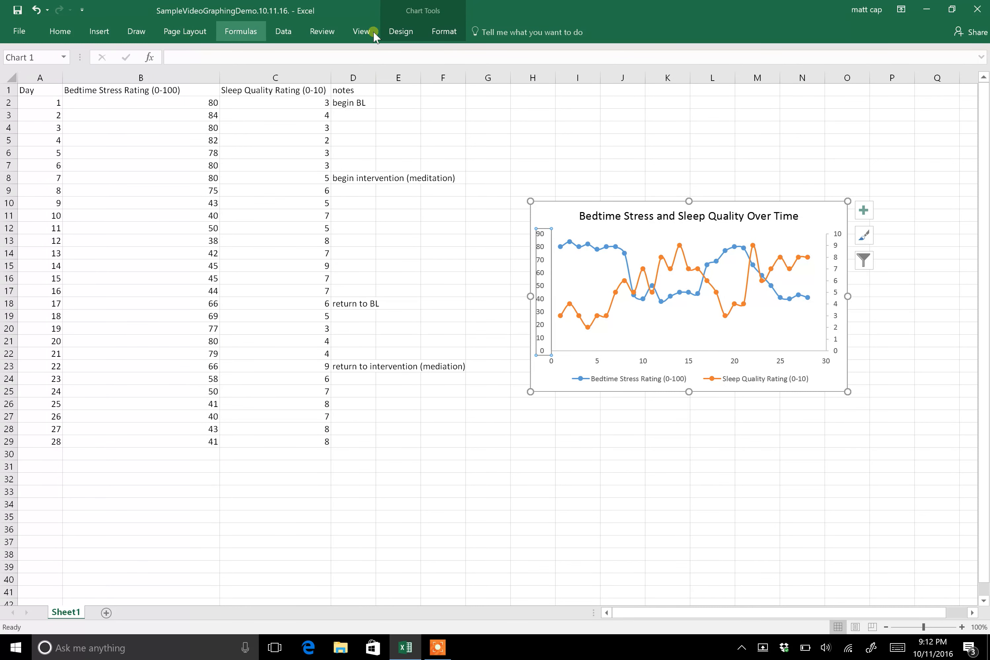
click(403, 32)
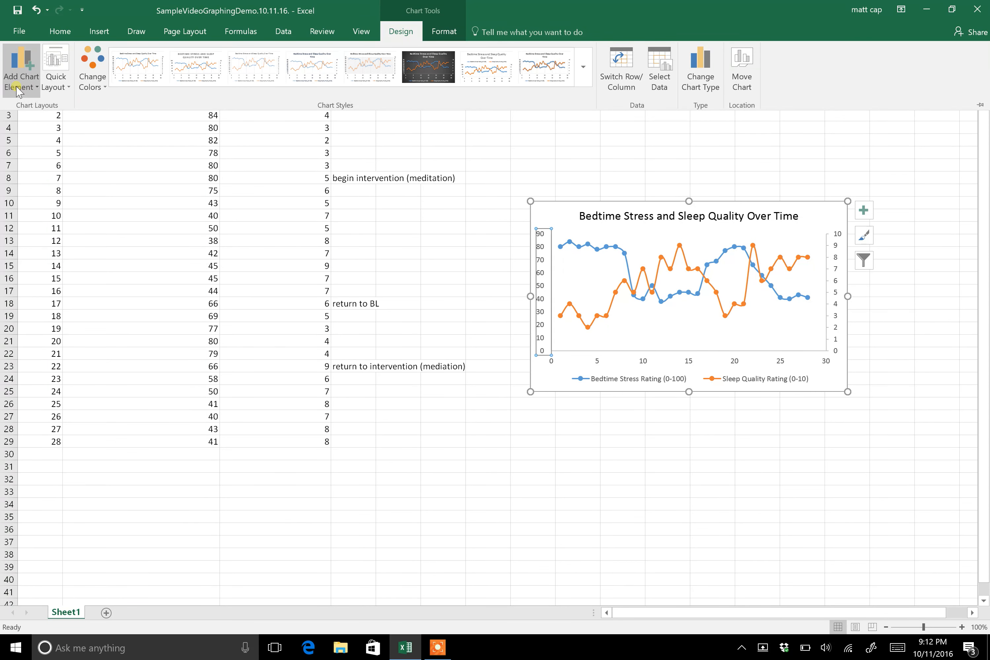
click(32, 88)
mouse_move(41, 128)
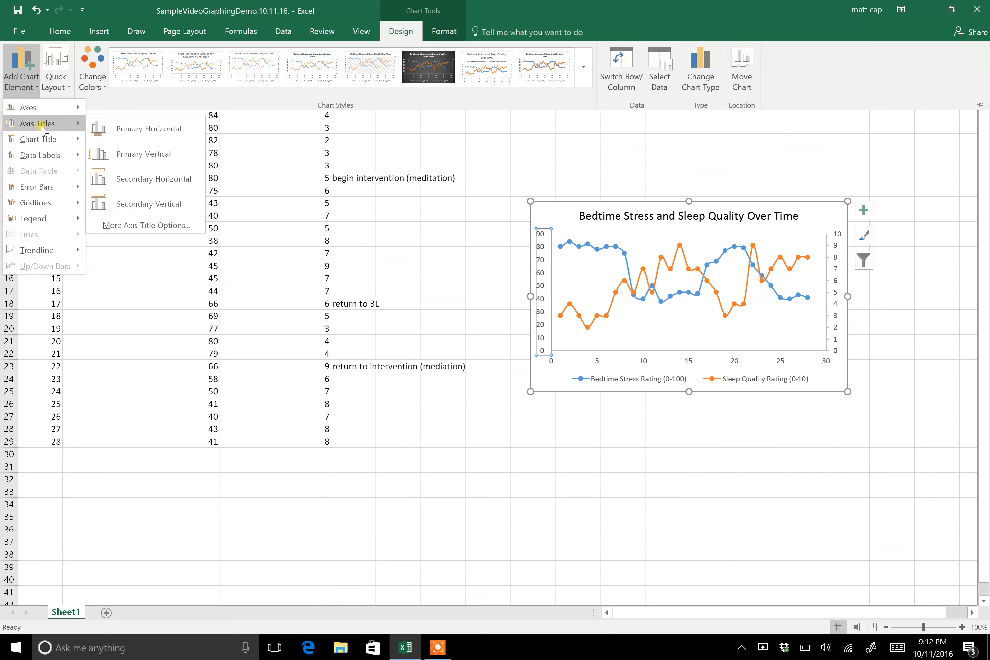
click(128, 129)
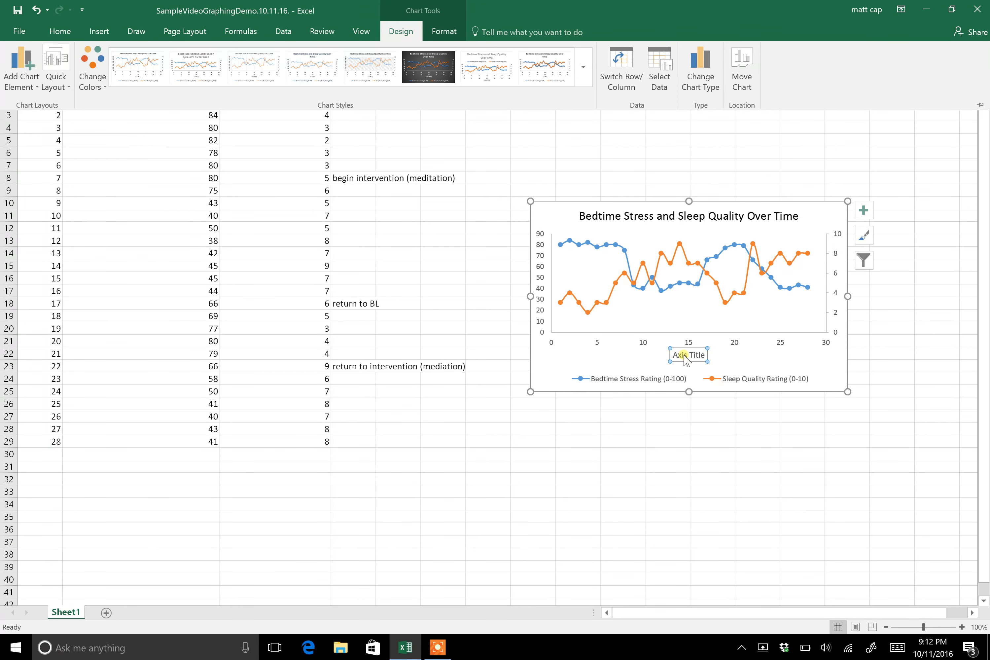
click(686, 358)
triple_click(686, 357)
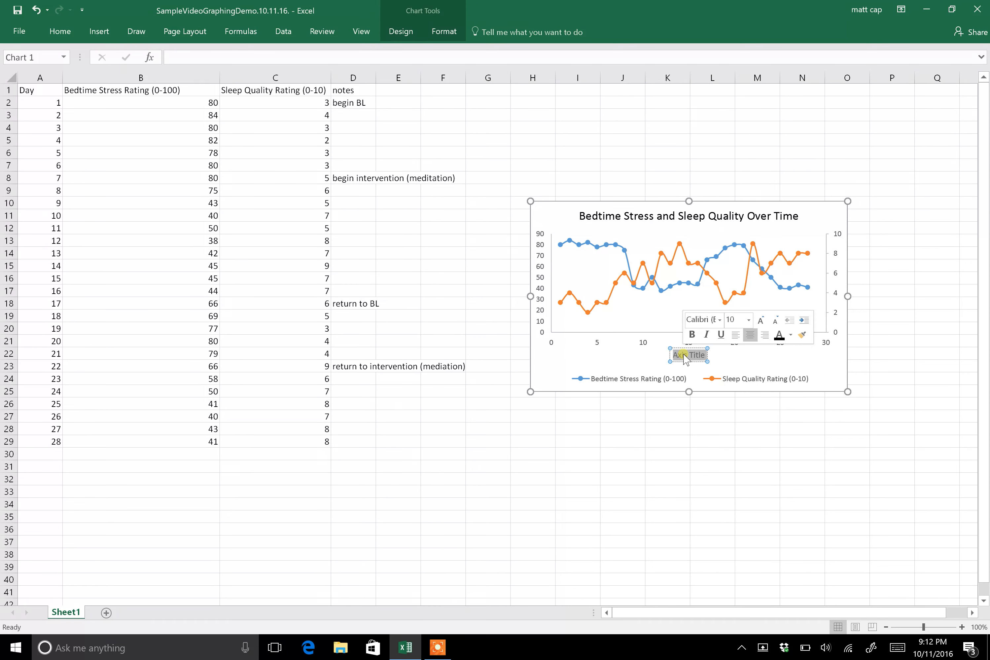
text(Days)
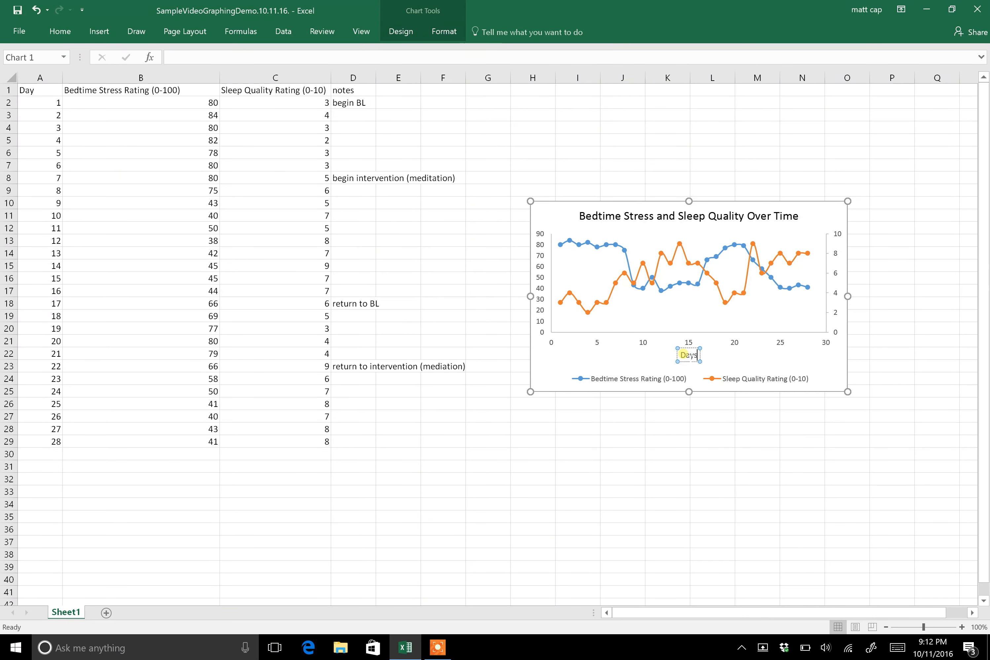
Add a primary vertical axis title to the chart and change its text to "Bedtime Stress Rating".
click(19, 31)
click(19, 28)
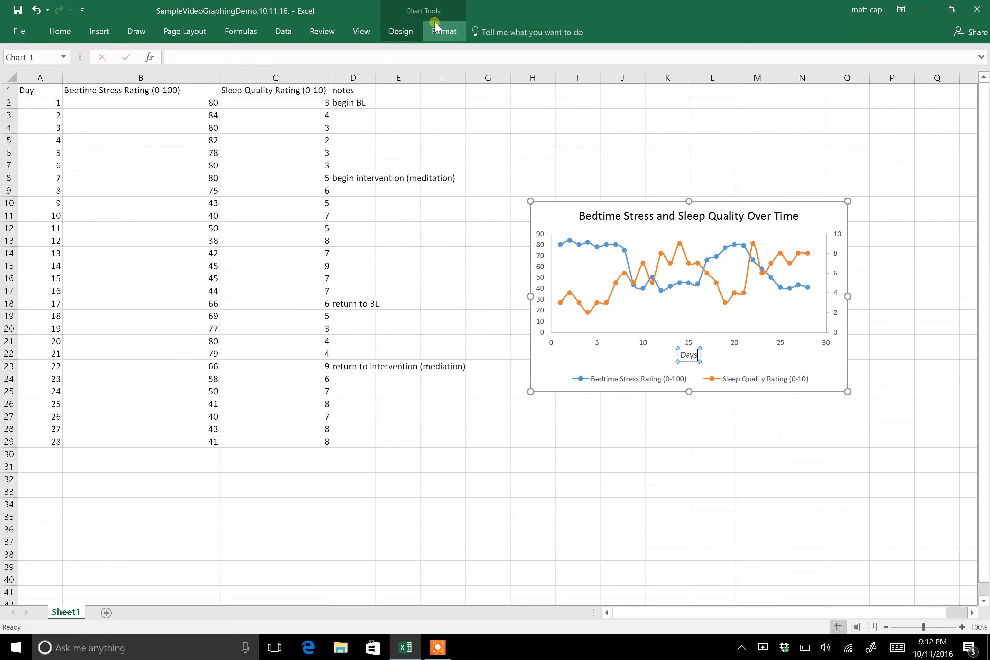
click(402, 31)
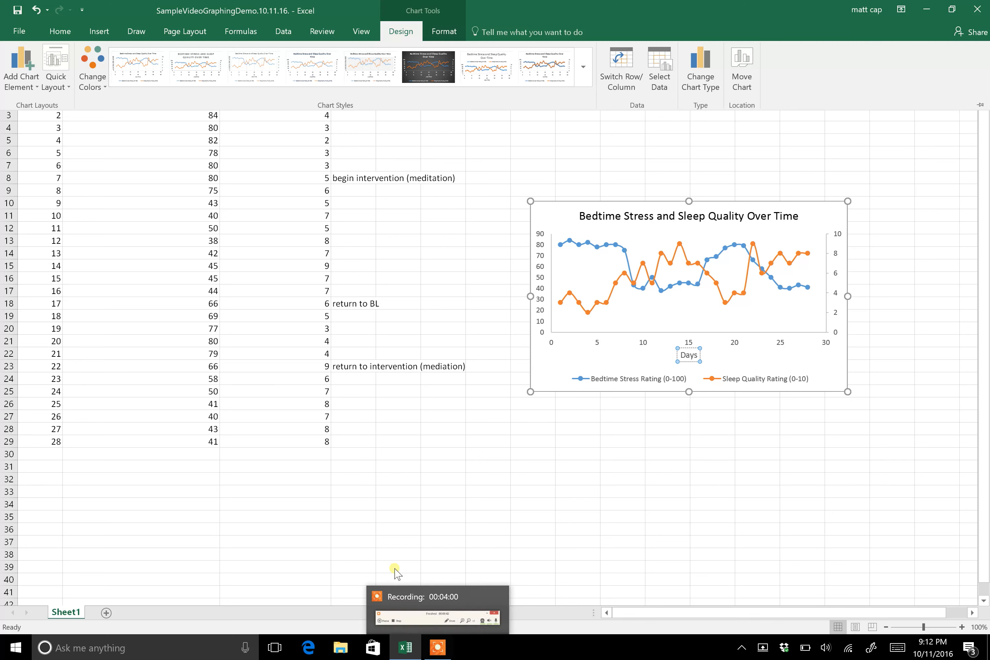
click(21, 81)
mouse_move(34, 125)
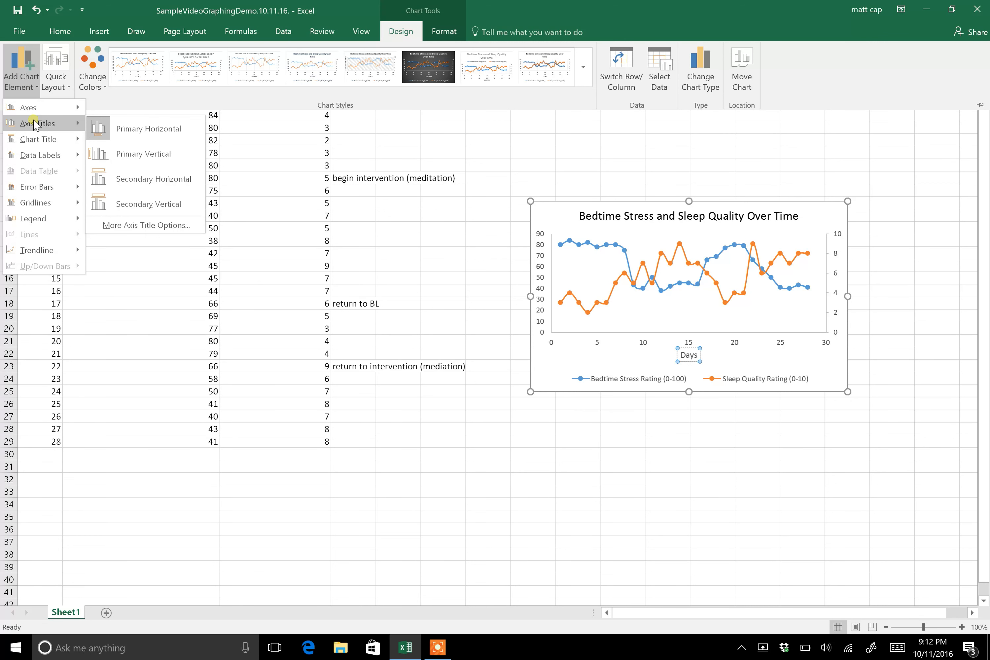
click(147, 154)
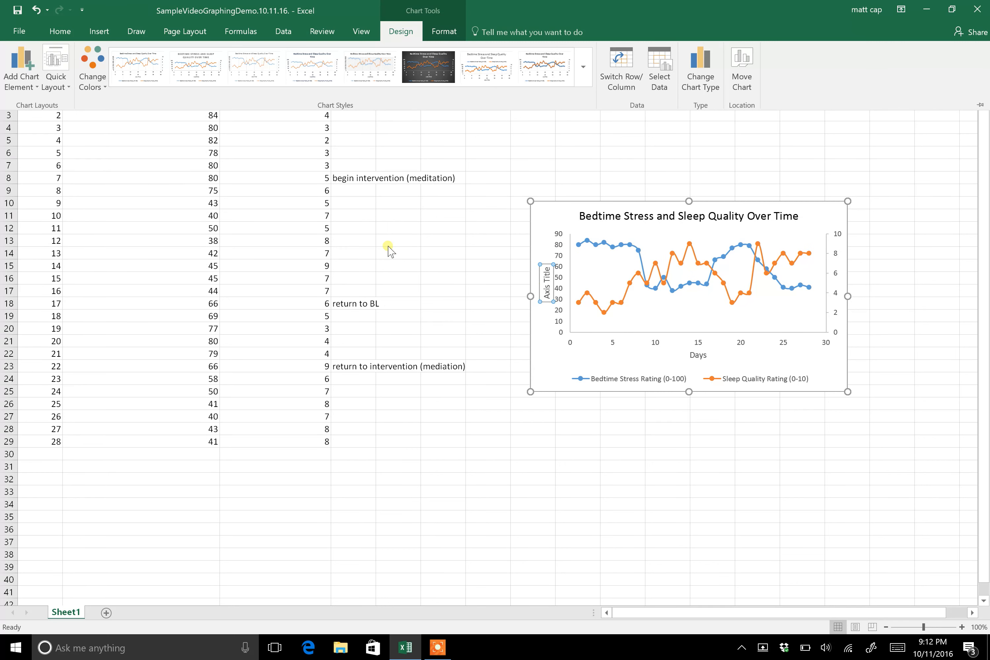
click(547, 287)
triple_click(547, 286)
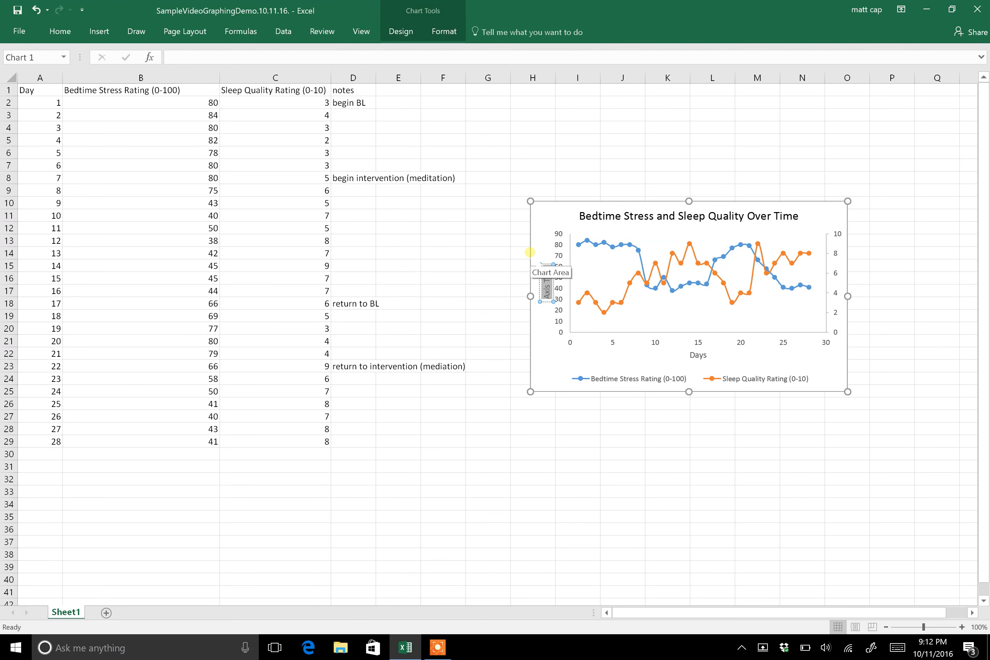
text(Bedtime Stress Rating)
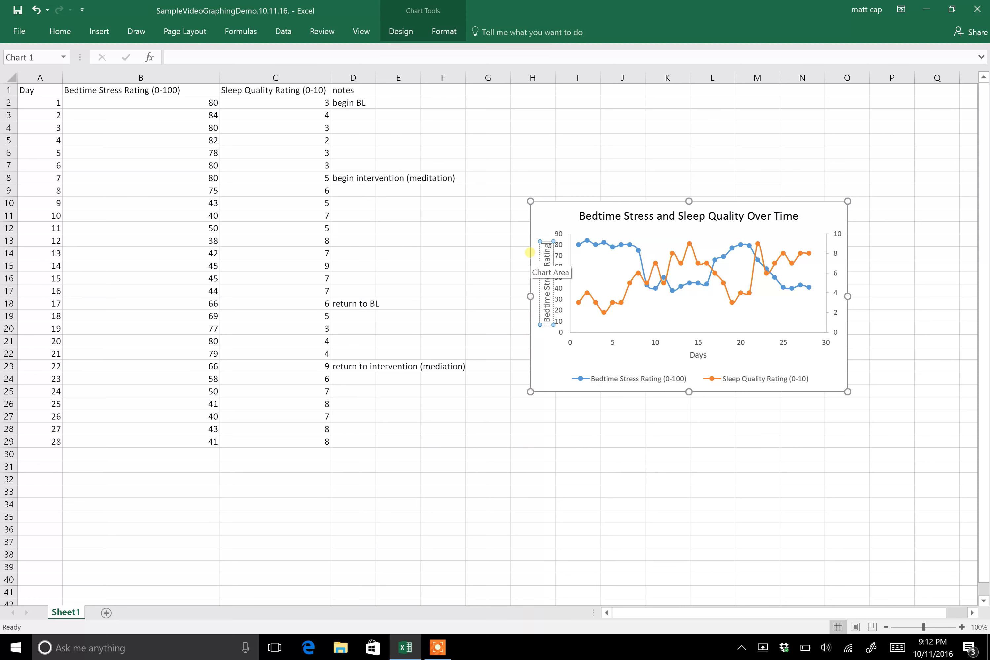
Set the font colour of the whole primary vertical axis title to black.
triple_click(549, 301)
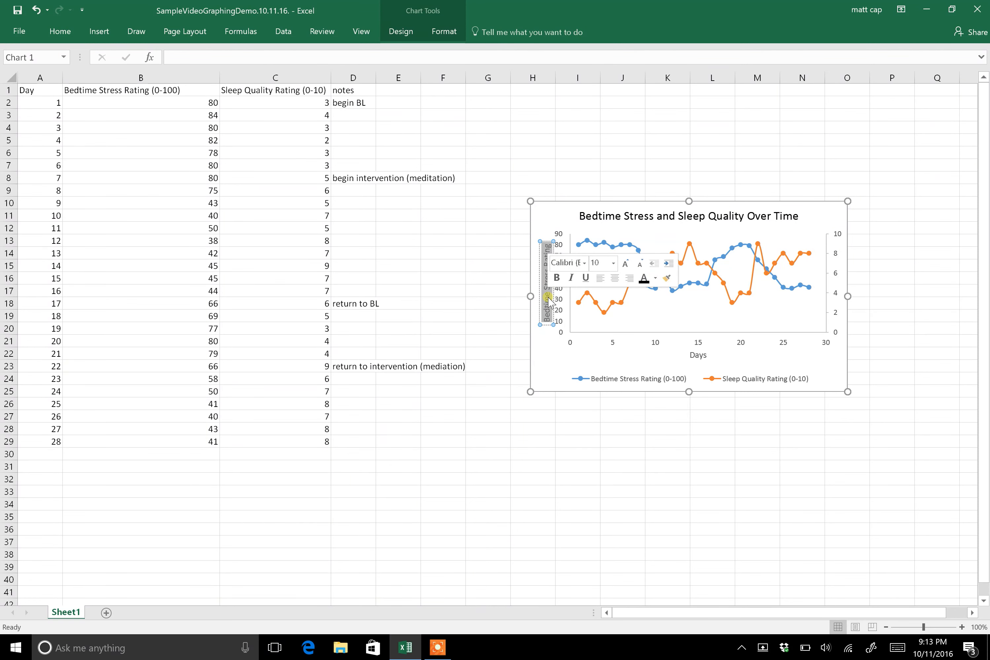
click(59, 31)
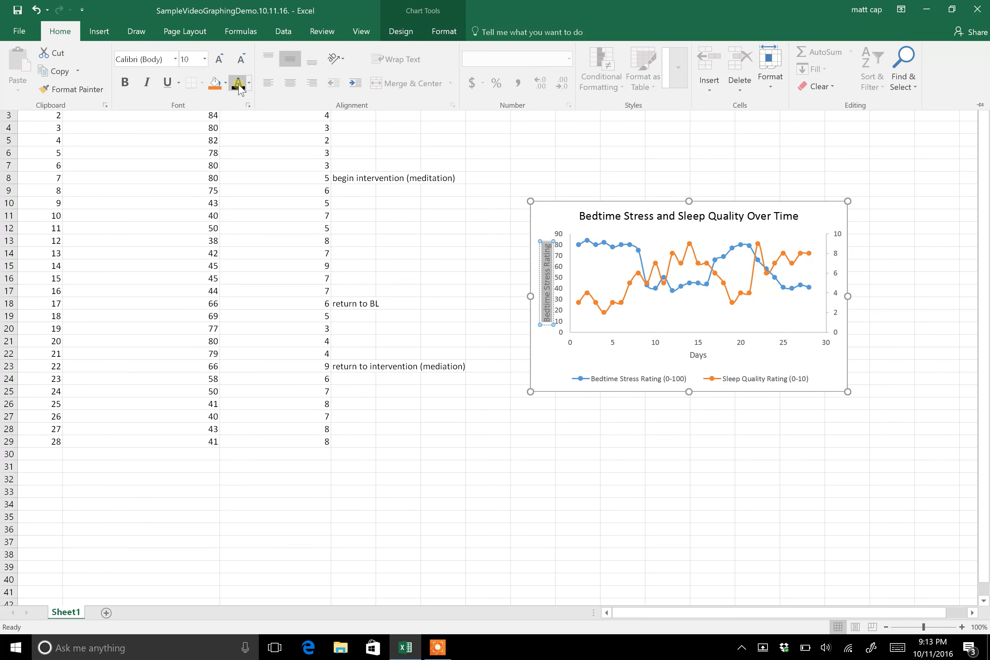
click(634, 450)
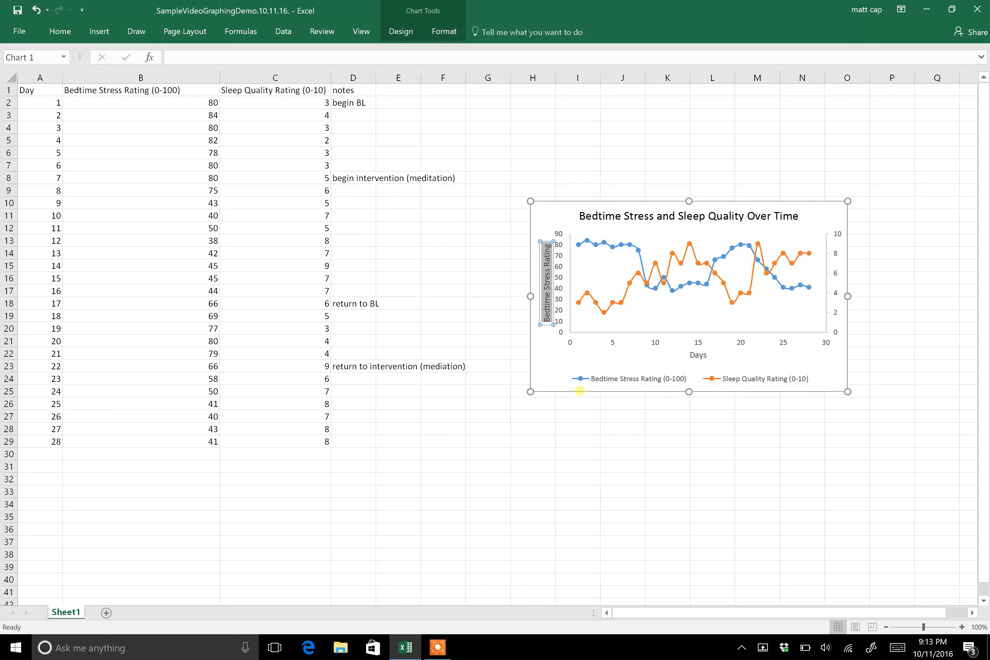
click(552, 361)
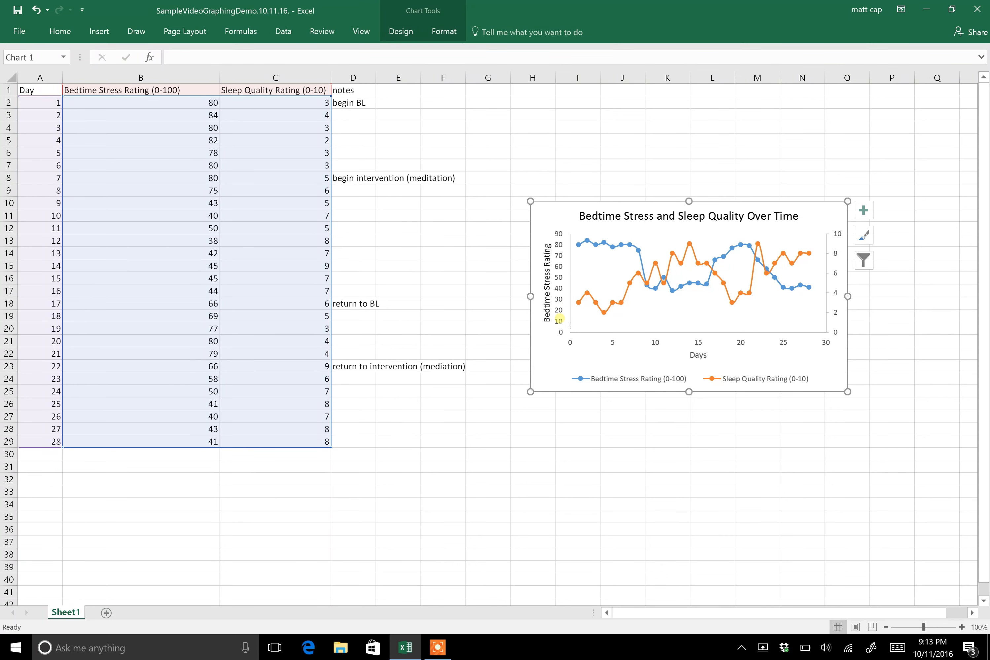
Open the formatting options of the primary vertical axis and set its maximum bound to 100.
click(561, 304)
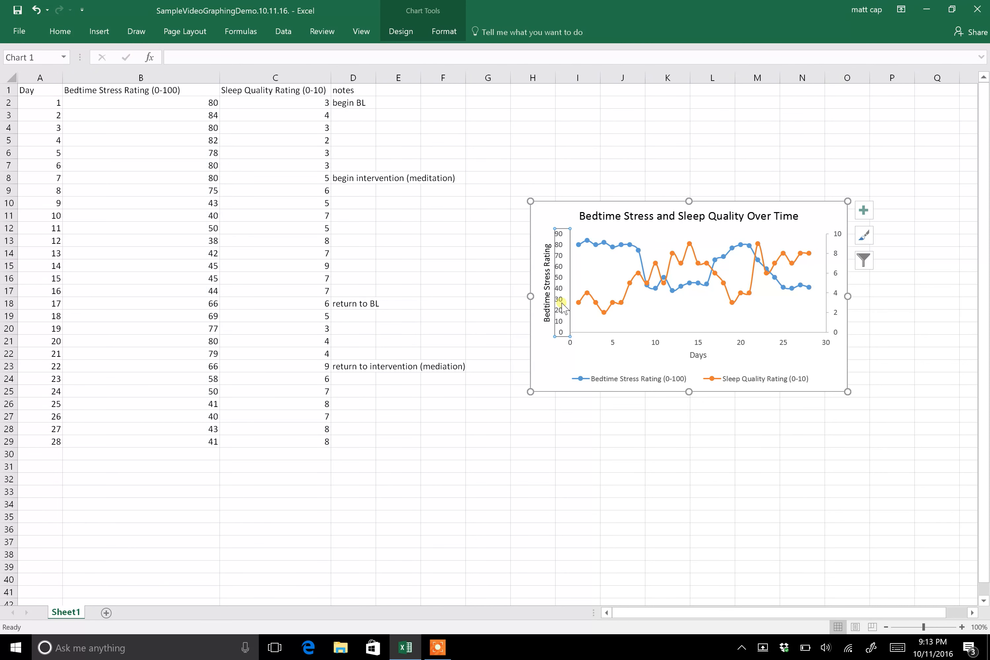
right_click(561, 303)
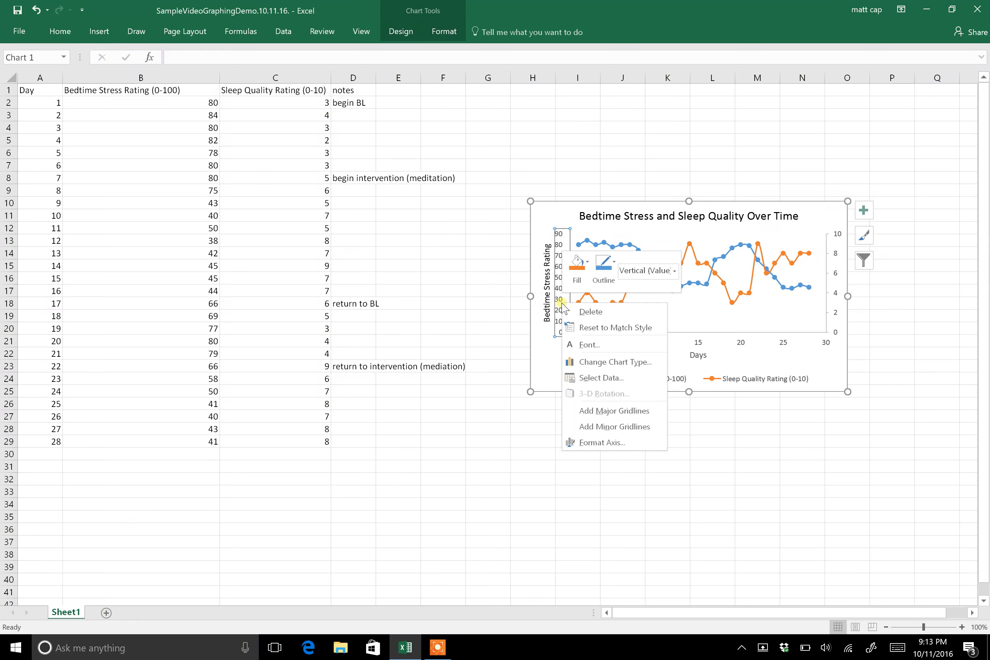
click(601, 443)
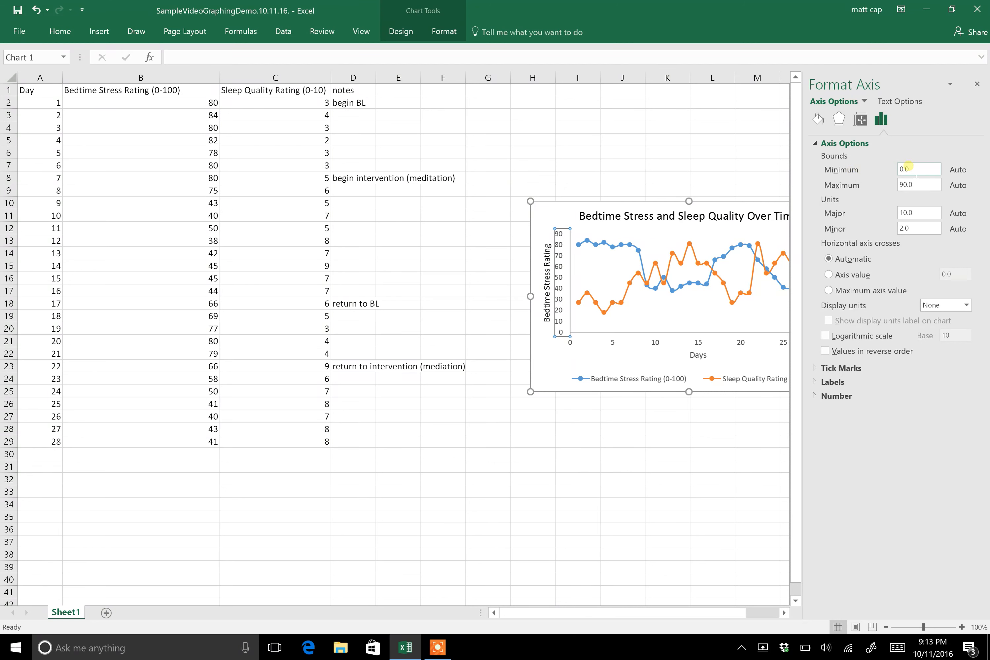
double_click(908, 184)
text(10)
key(Return)
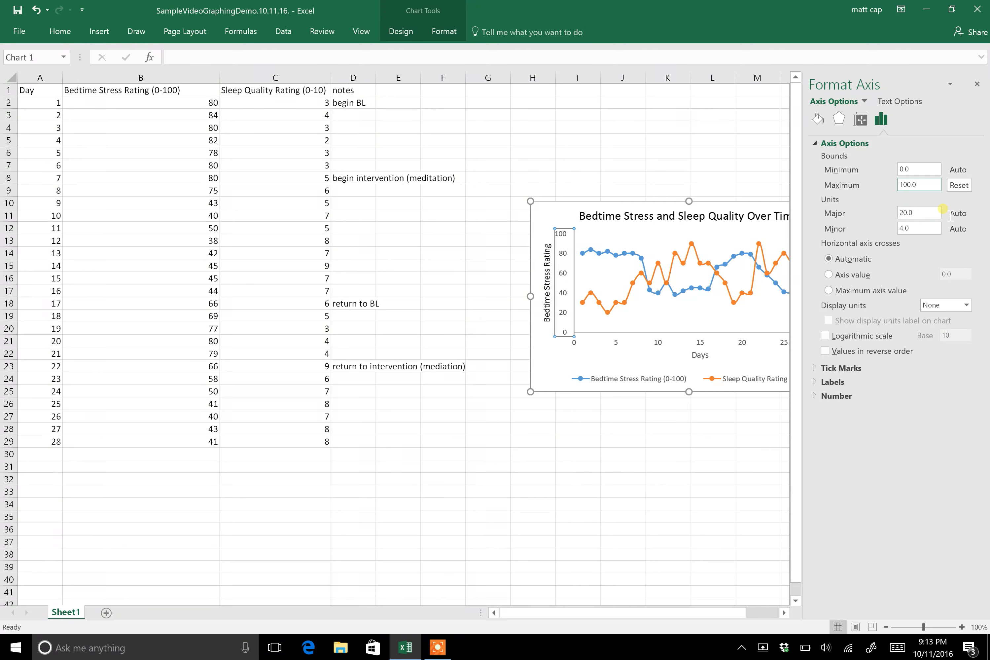
Set the major unit of the primary vertical axis to 10.
right_click(924, 215)
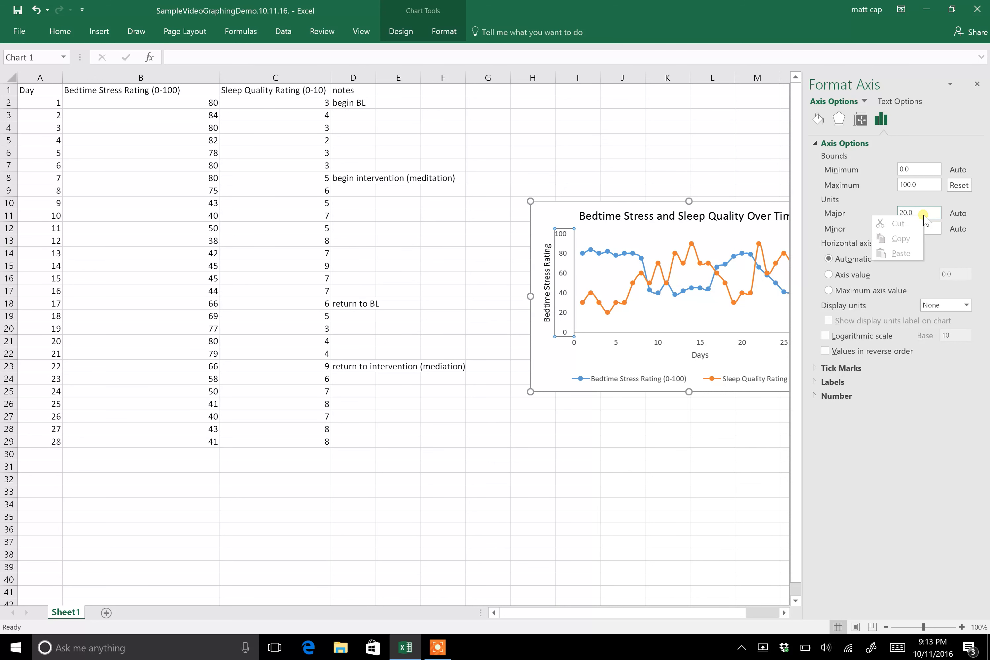
right_click(920, 208)
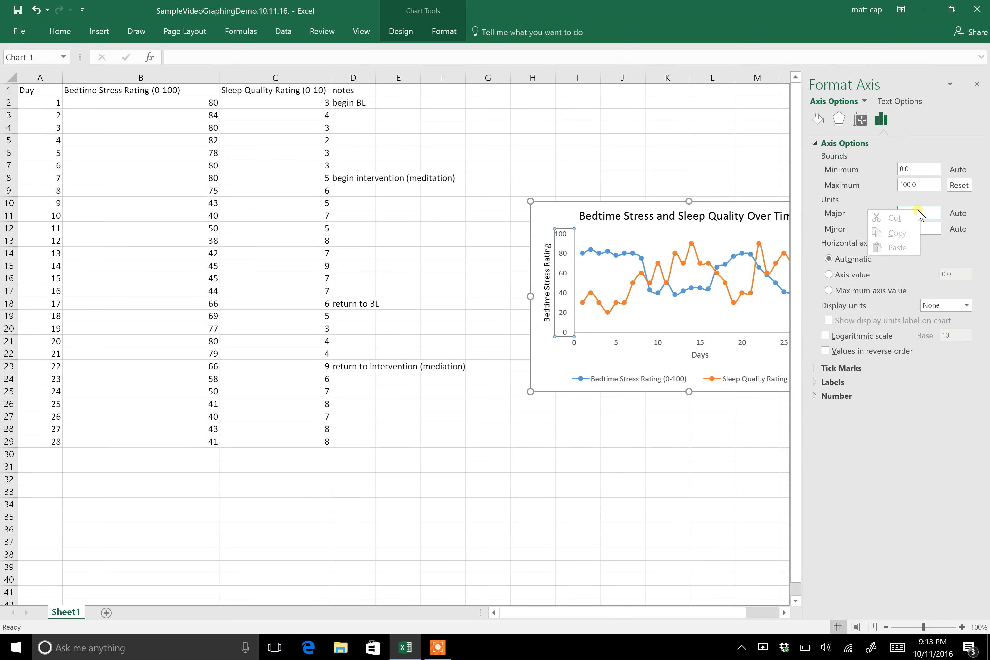
click(925, 212)
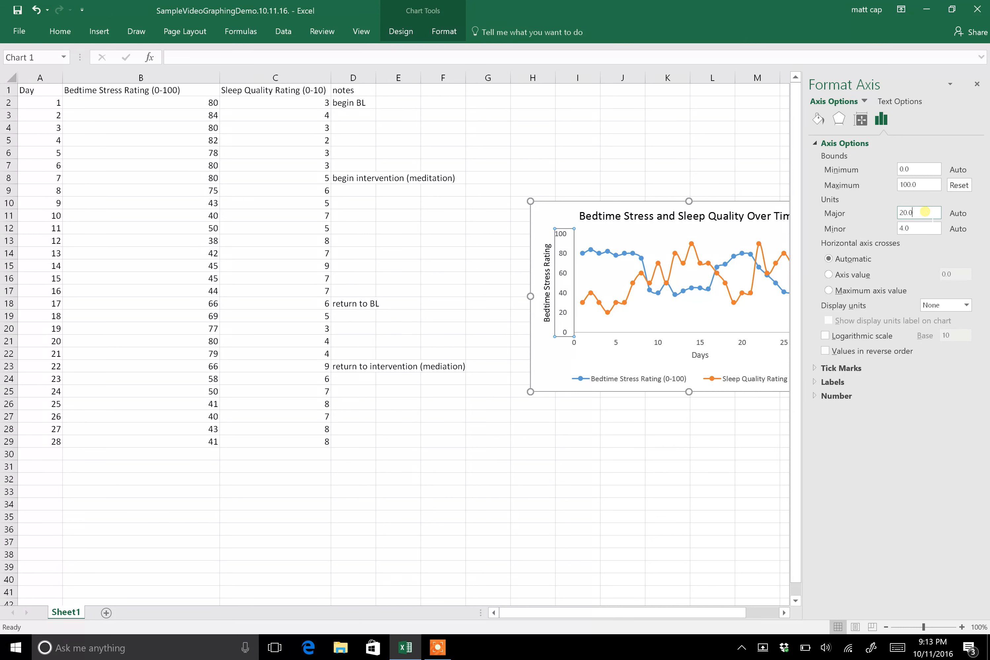
text(10)
key(Return)
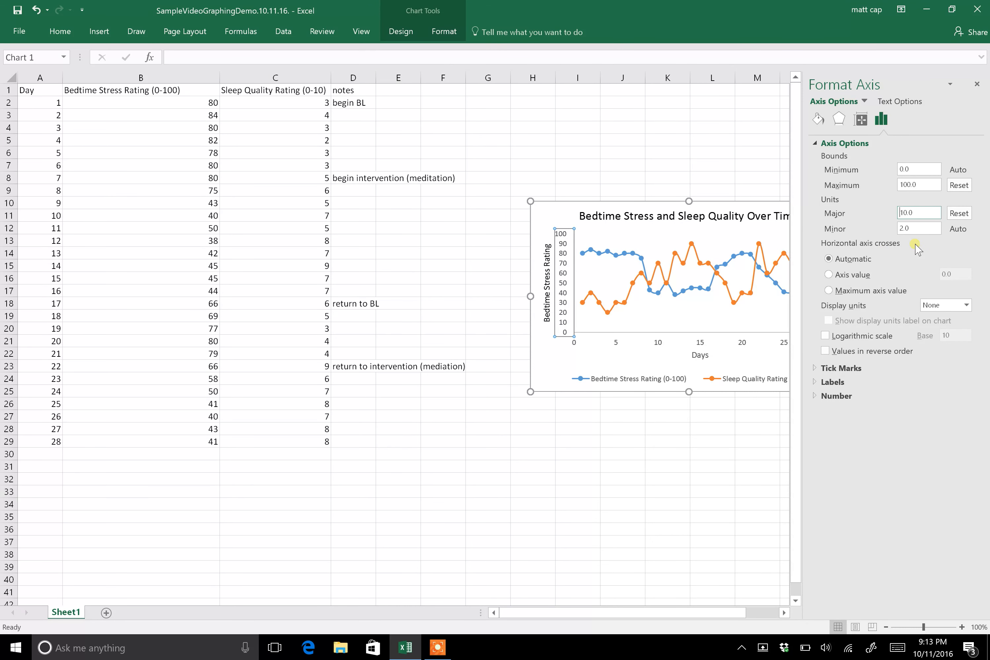
Set the primary vertical axis's major unit to 20 and its major tick mark type to Outside.
double_click(918, 213)
text(2)
click(831, 368)
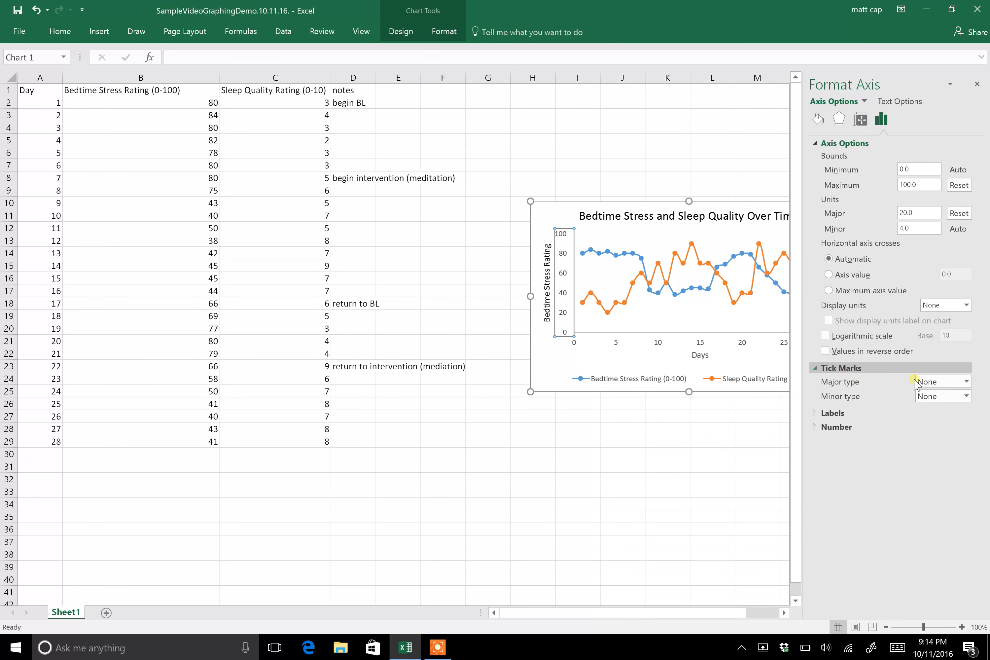
click(929, 382)
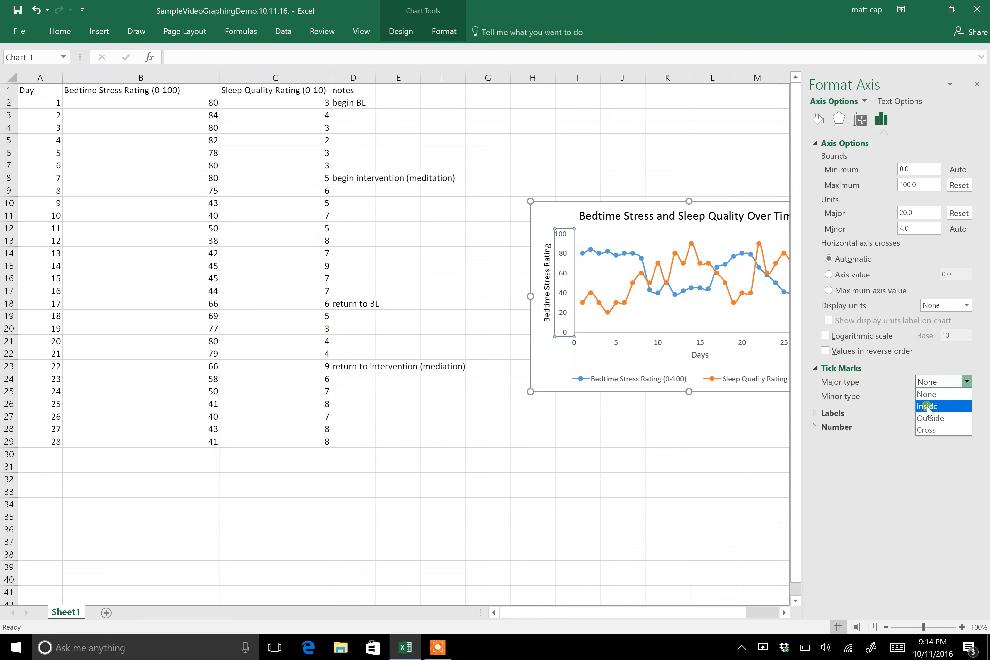
click(929, 418)
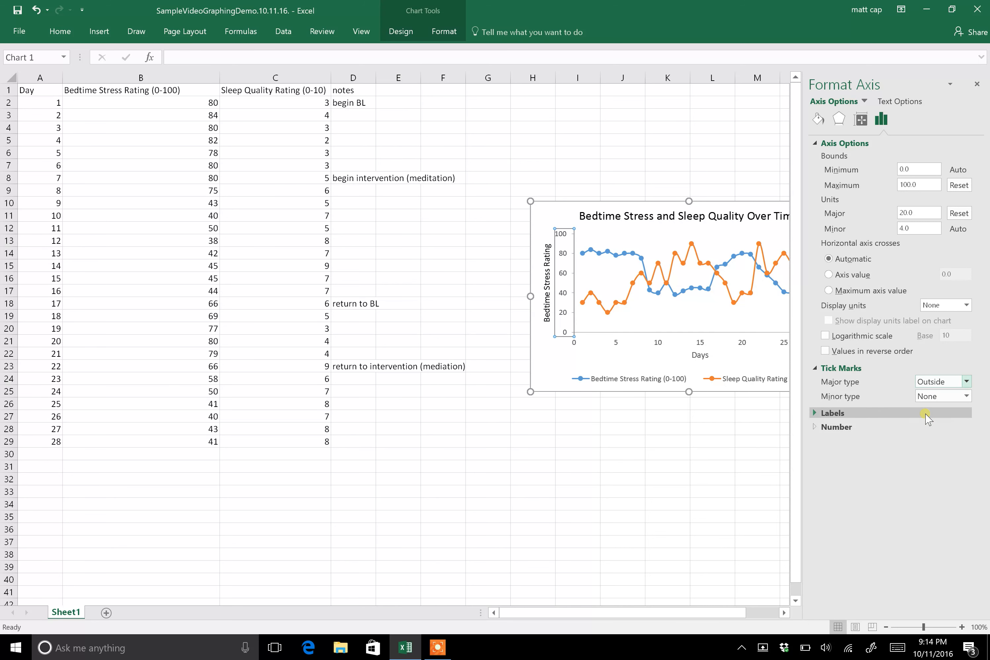
click(536, 368)
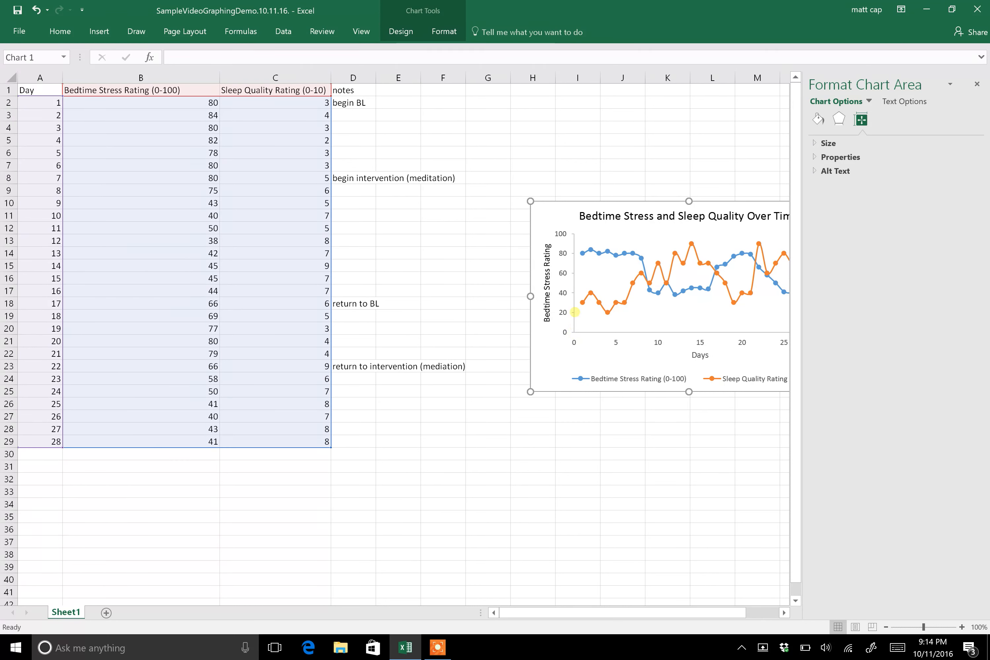
Make the primary vertical axis line black, deselect the chart and close the formatting options.
right_click(574, 315)
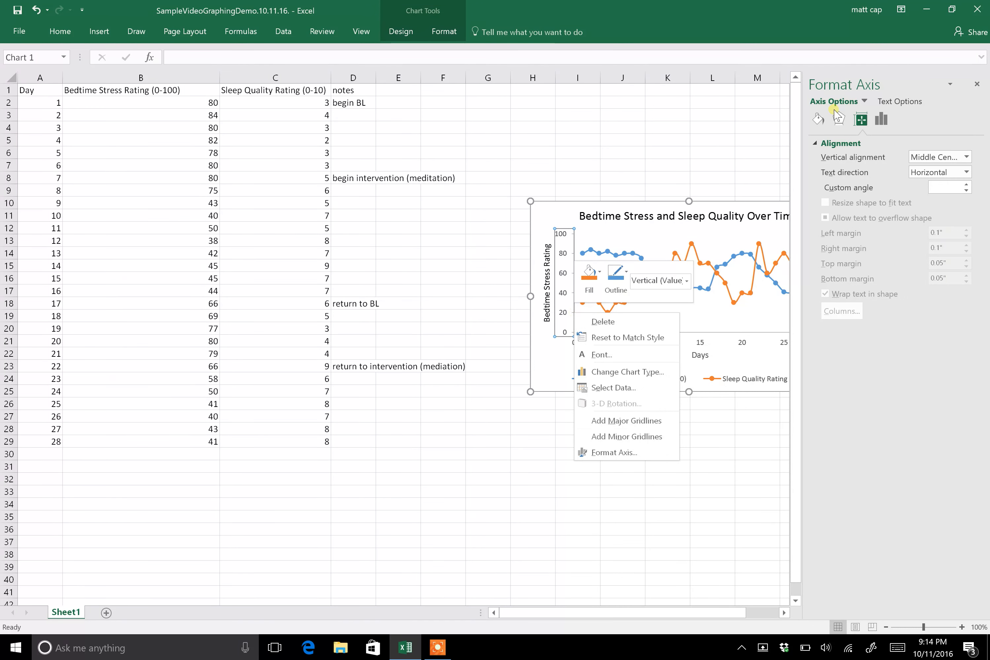
click(819, 121)
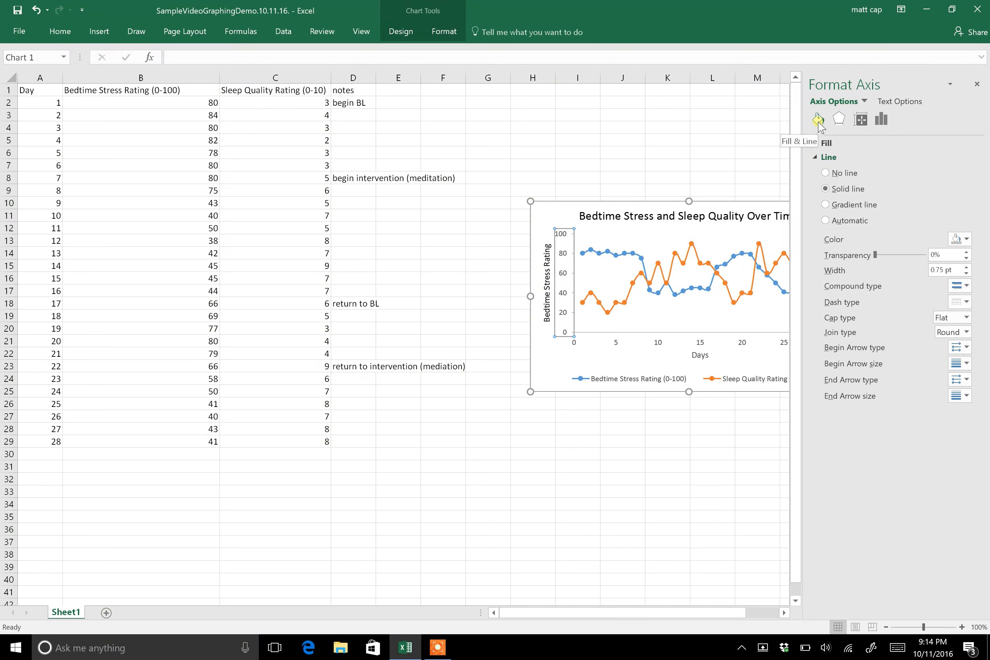
click(965, 245)
click(906, 266)
click(553, 466)
right_click(552, 466)
key(Escape)
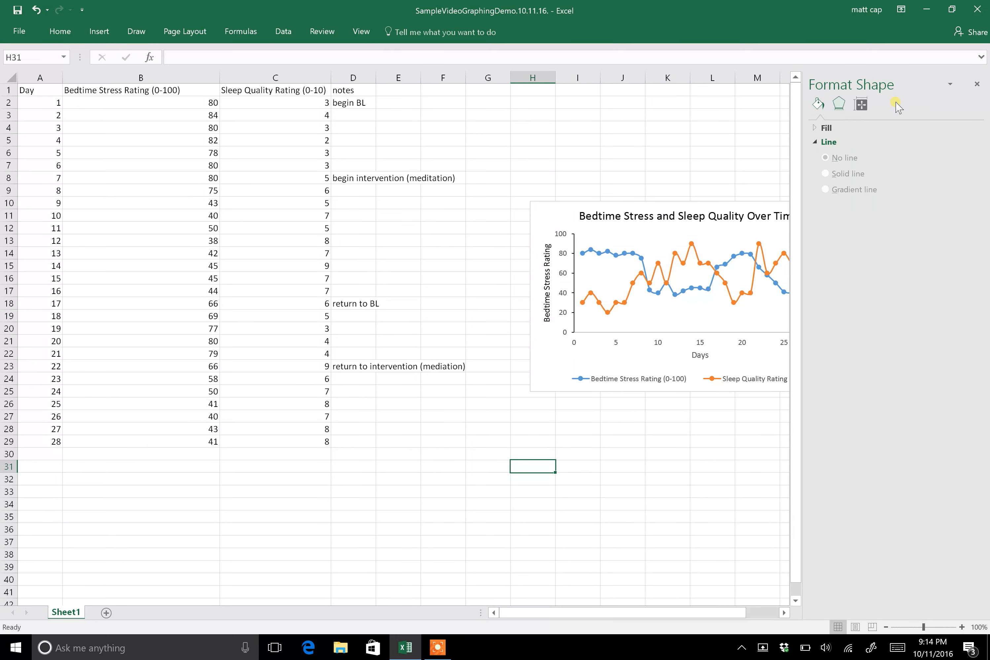
click(977, 84)
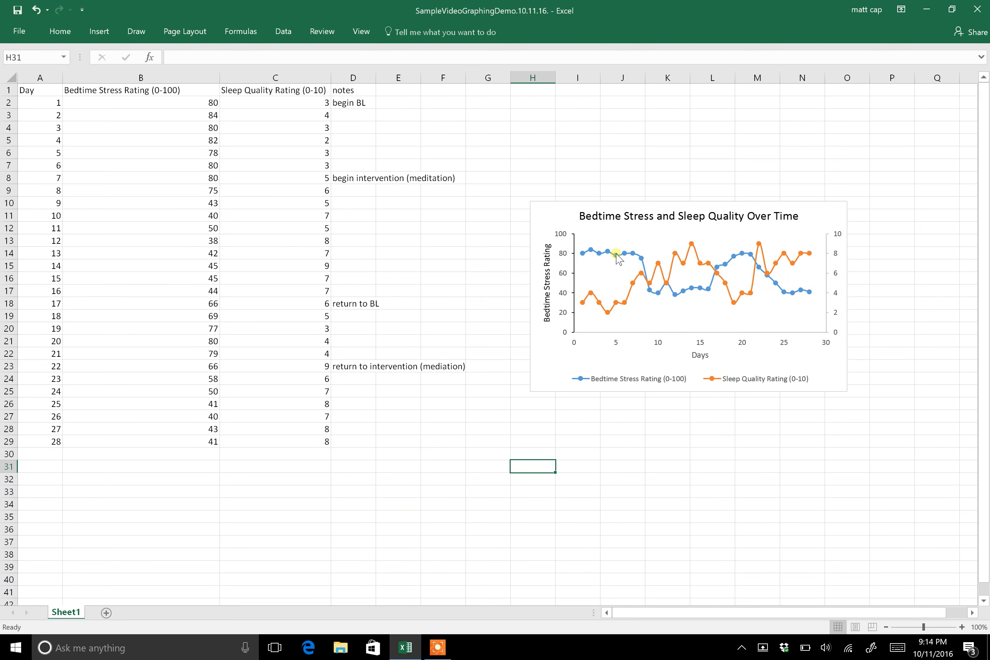
Format the horizontal axis with a solid black line.
click(697, 332)
right_click(695, 333)
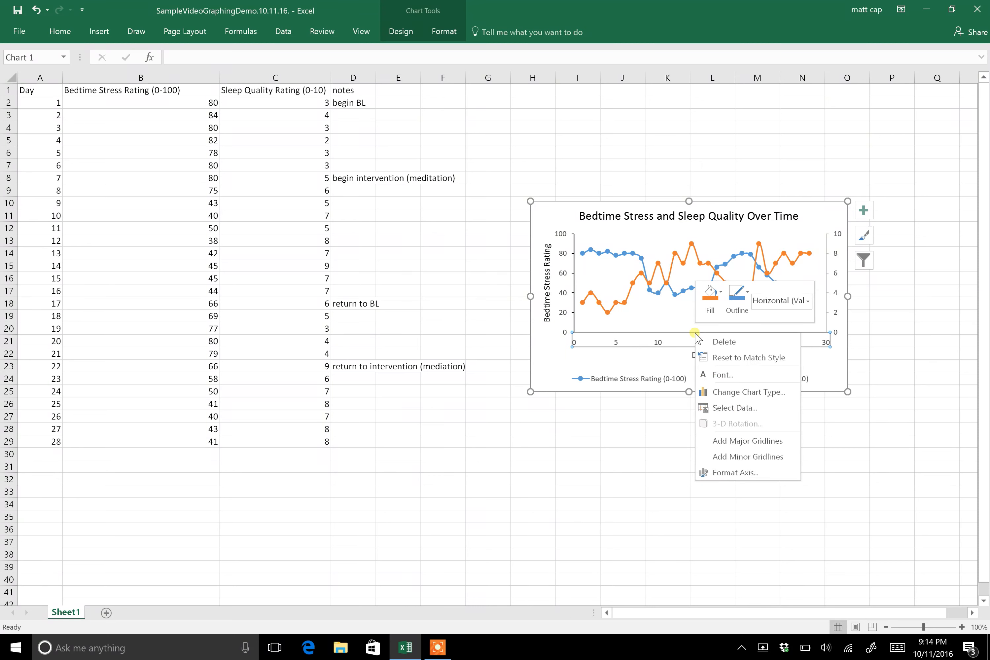
click(732, 471)
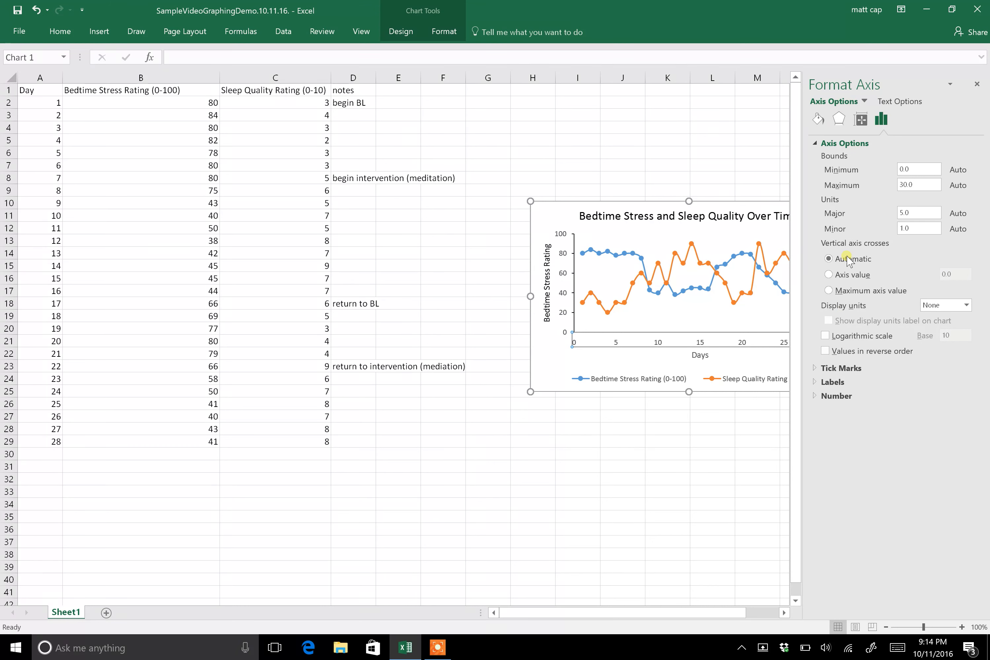
click(818, 120)
click(838, 189)
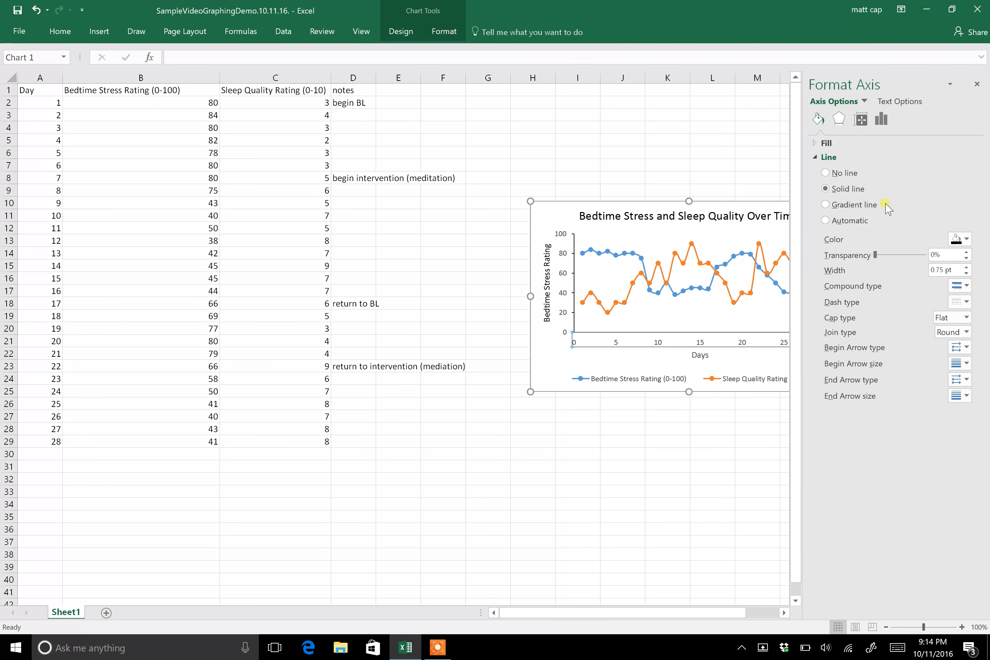
Set the major tick mark type of the horizontal axis to Outside and expand its number format settings.
click(882, 120)
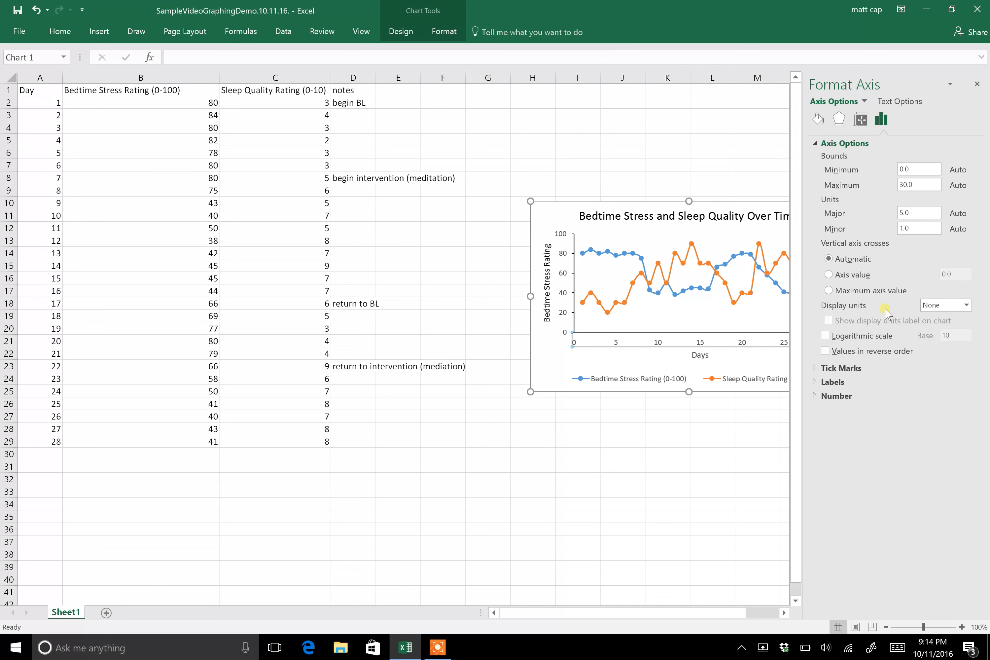
click(816, 368)
click(921, 381)
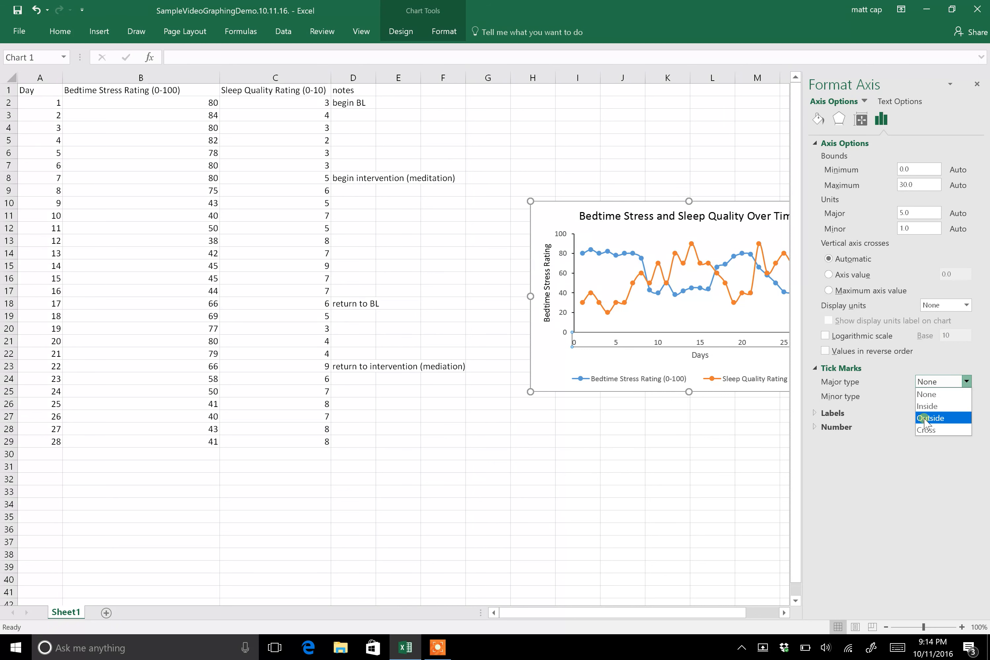
click(925, 419)
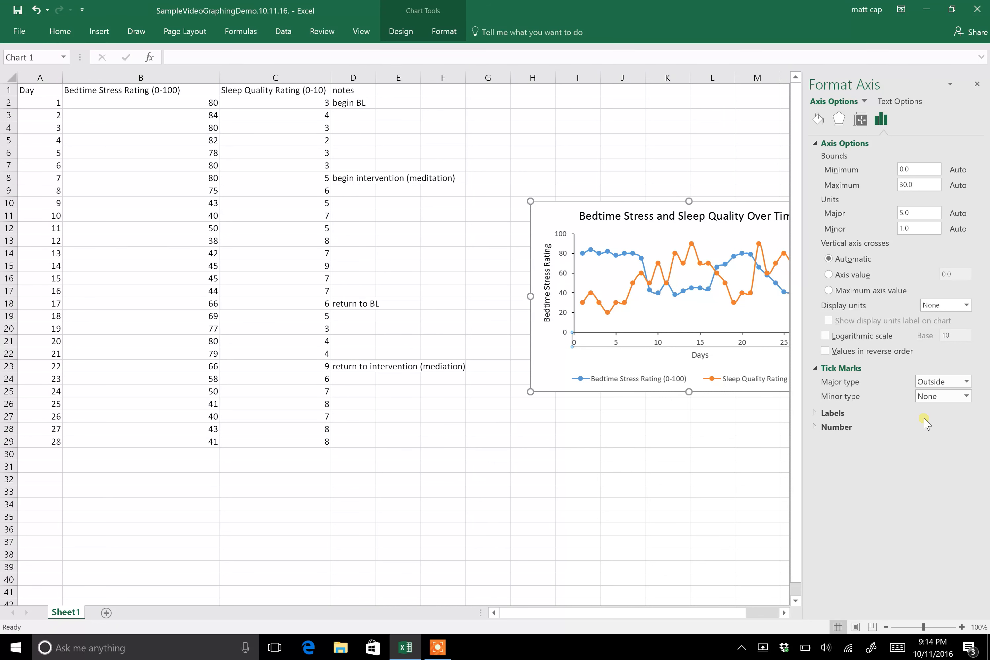
click(907, 428)
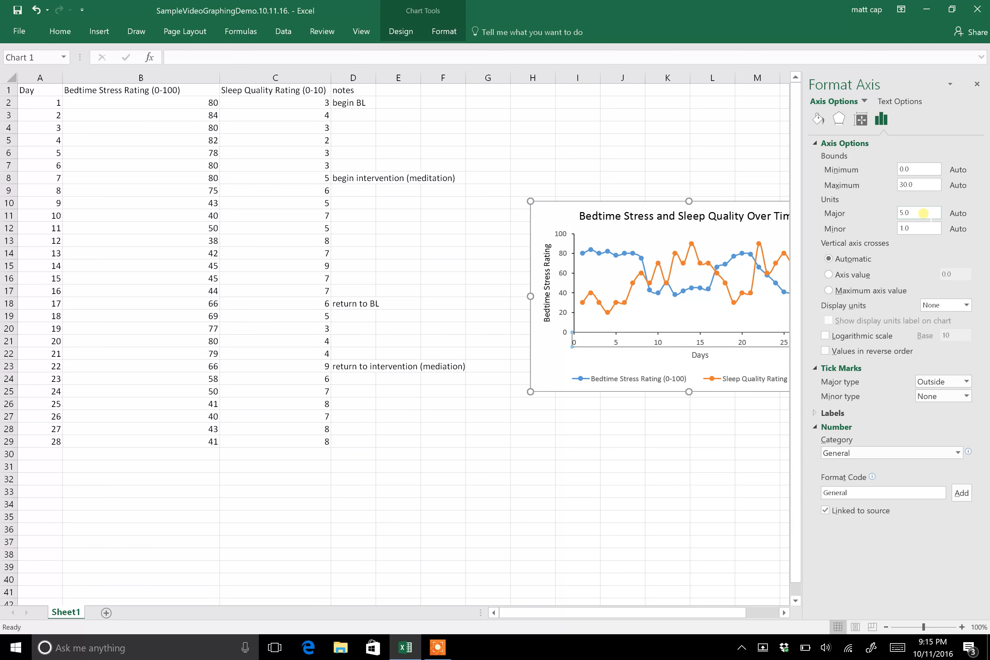
Try a major unit of 1 on the horizontal axis, reset it to automatic and close the formatting options.
right_click(911, 213)
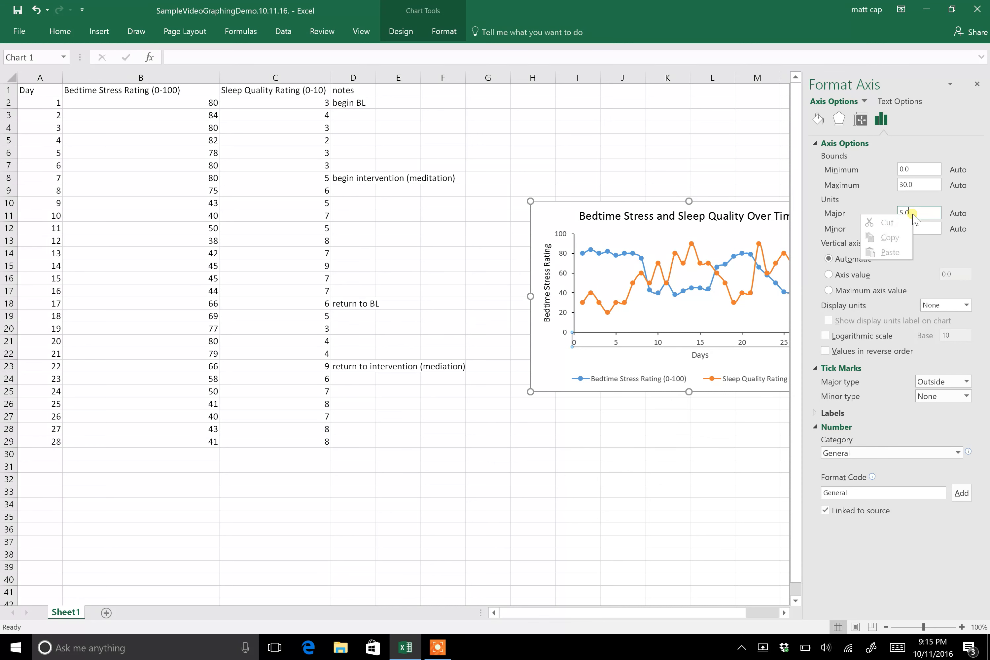
click(912, 214)
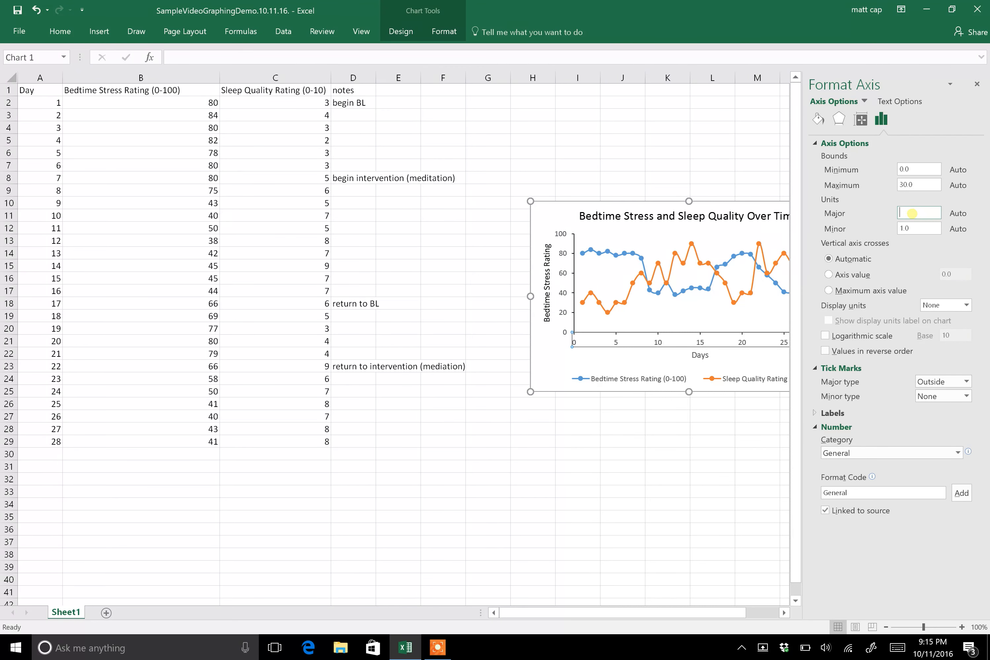
click(915, 227)
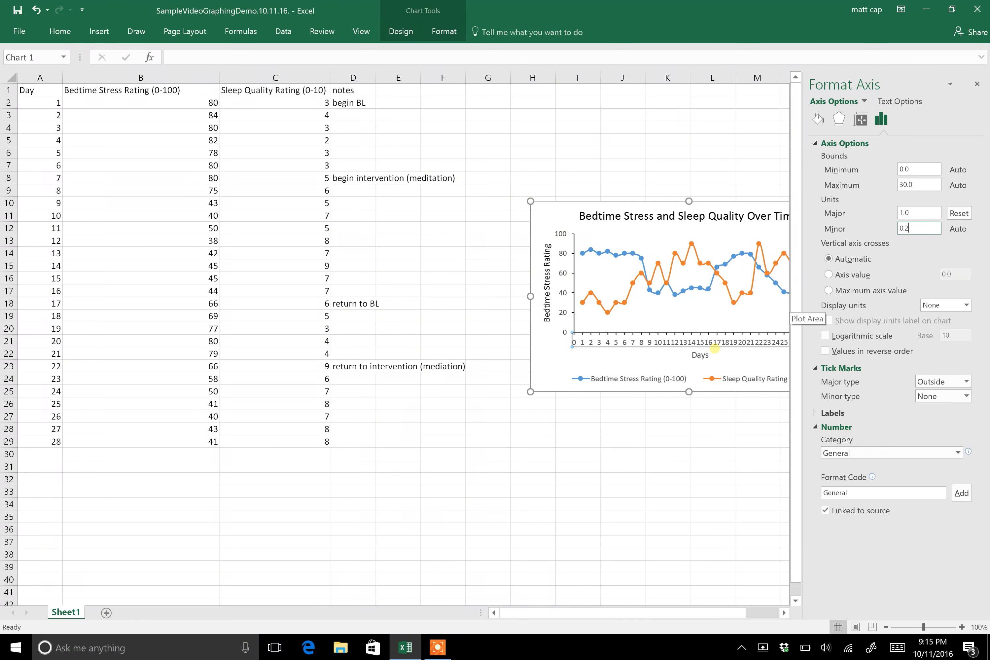
click(959, 213)
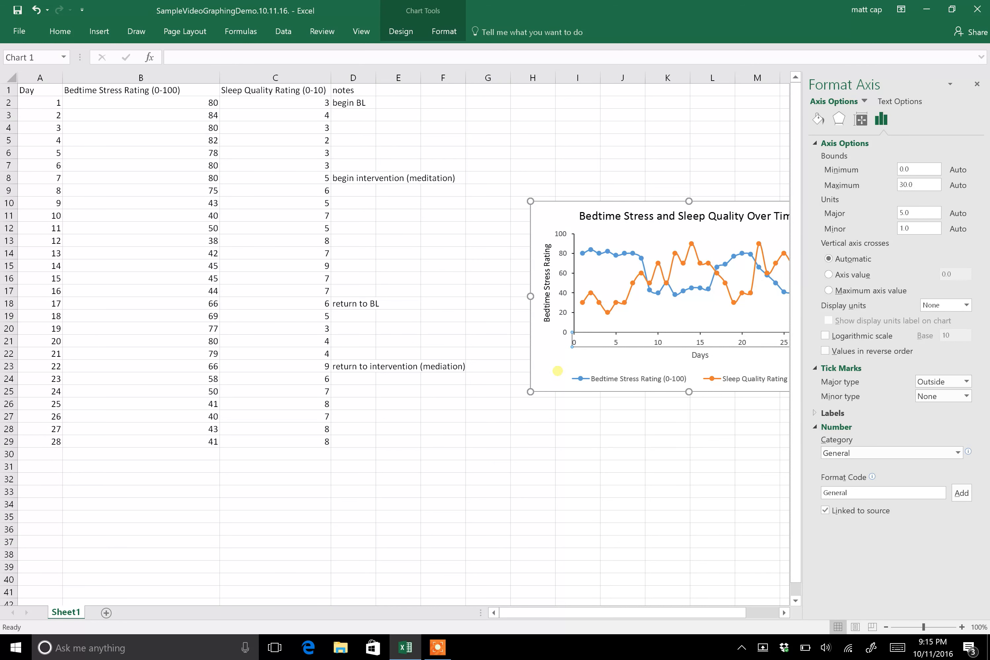
click(977, 84)
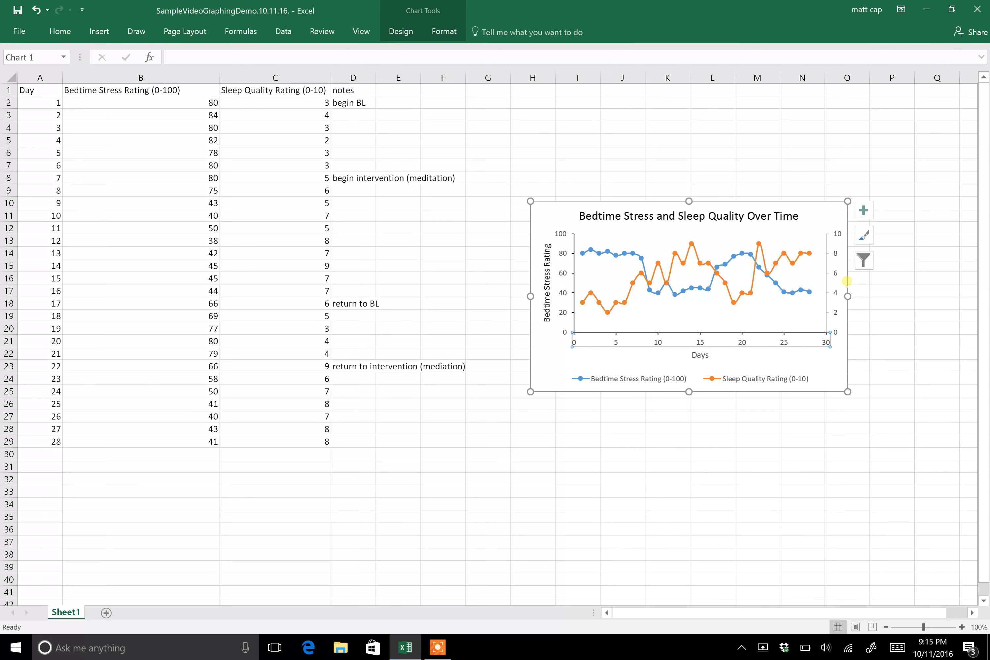
Add an axis title to the secondary vertical axis of the chart.
click(838, 276)
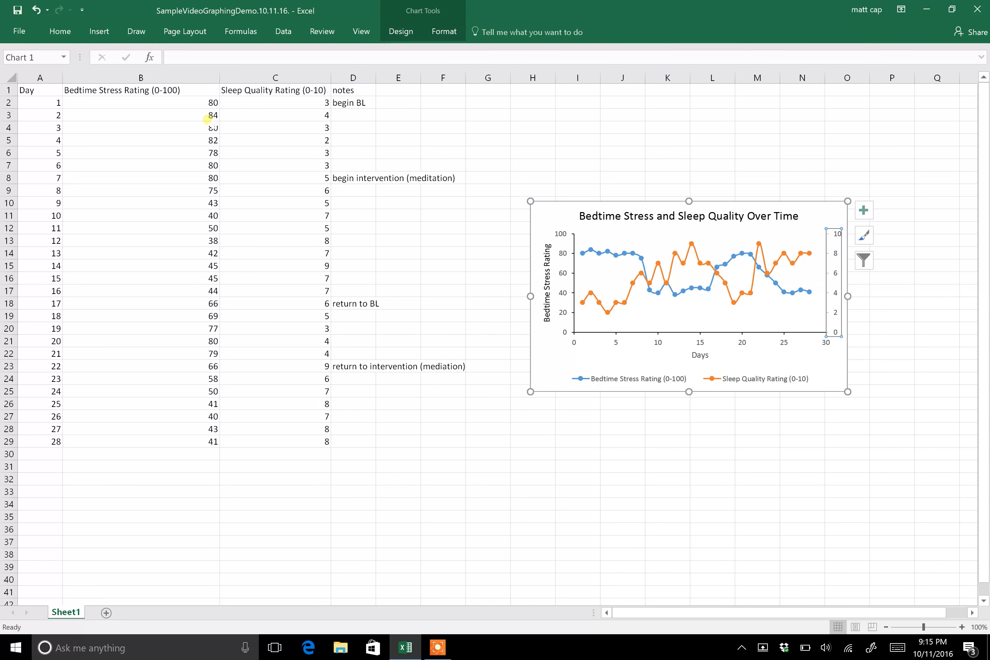
click(400, 31)
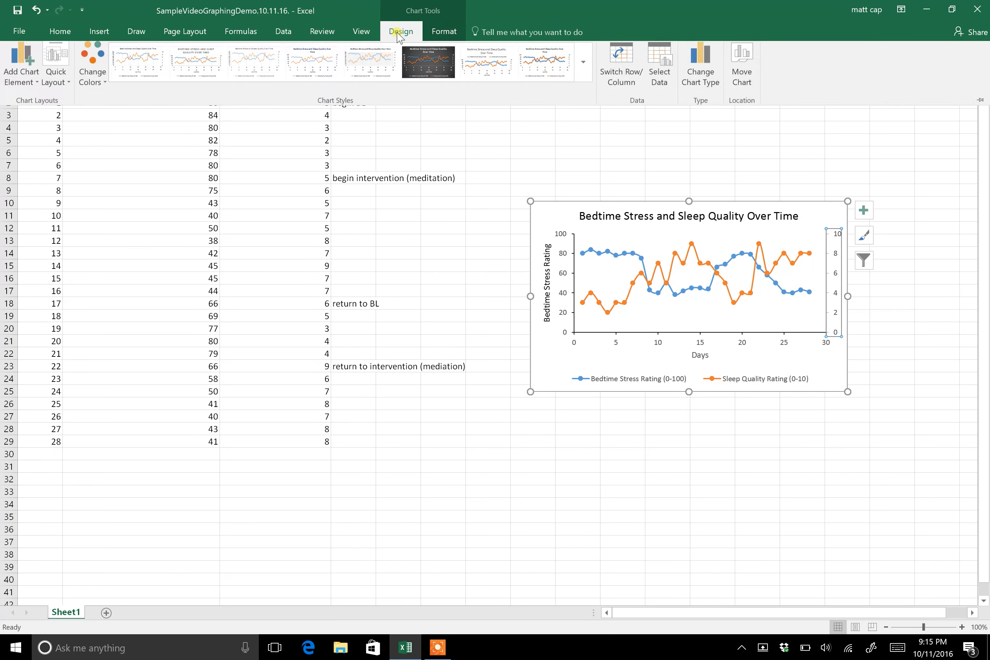
click(22, 96)
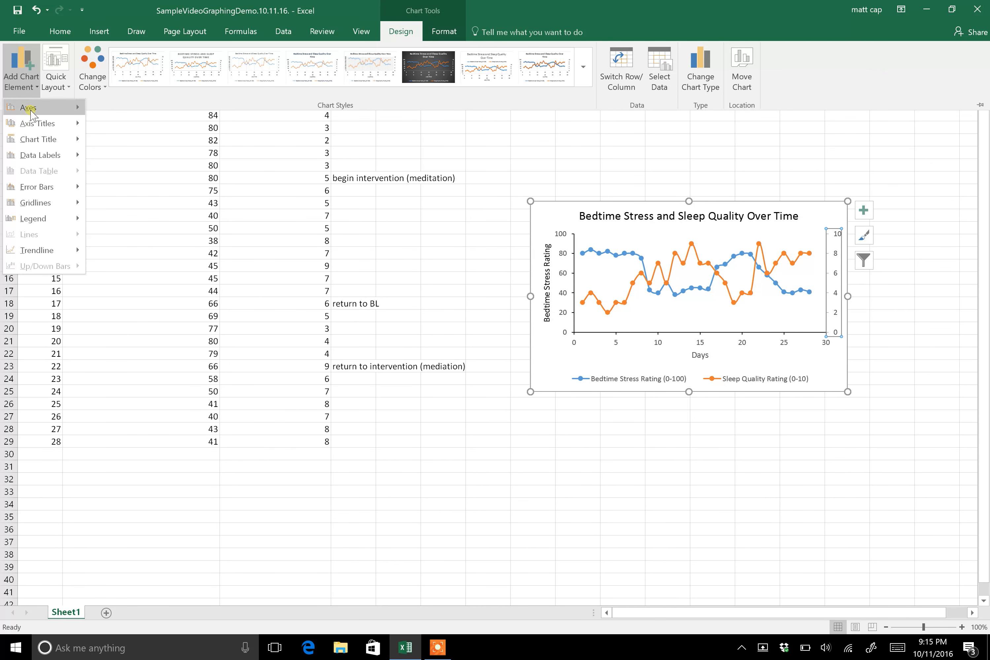
mouse_move(74, 129)
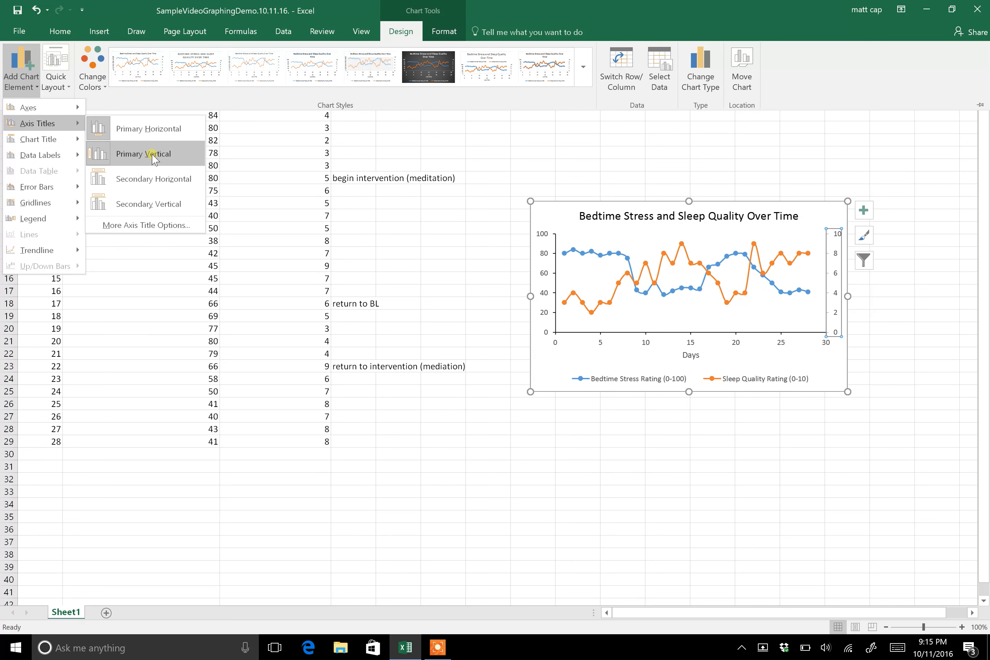
click(152, 205)
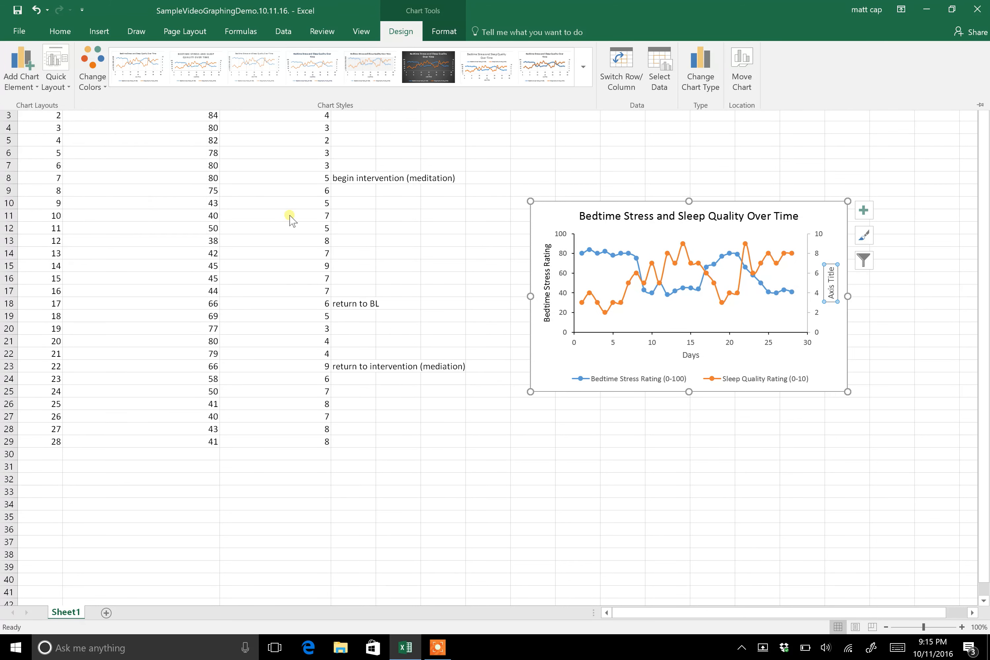
Replace the secondary vertical axis title's placeholder text with "Sleep Quality Rating".
click(831, 282)
triple_click(833, 282)
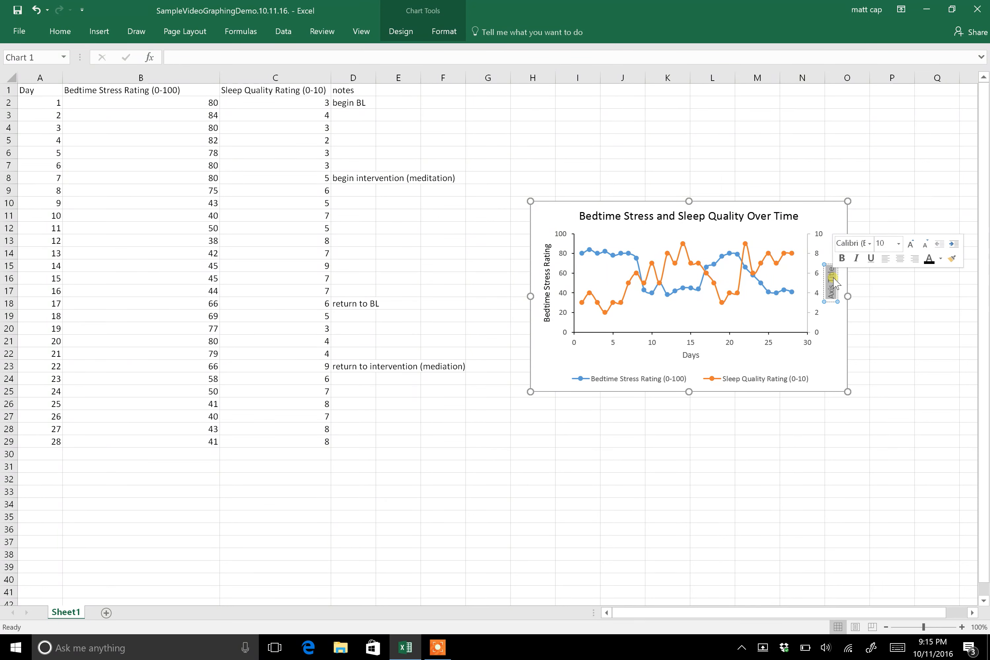
text(S)
text(Quality TRa)
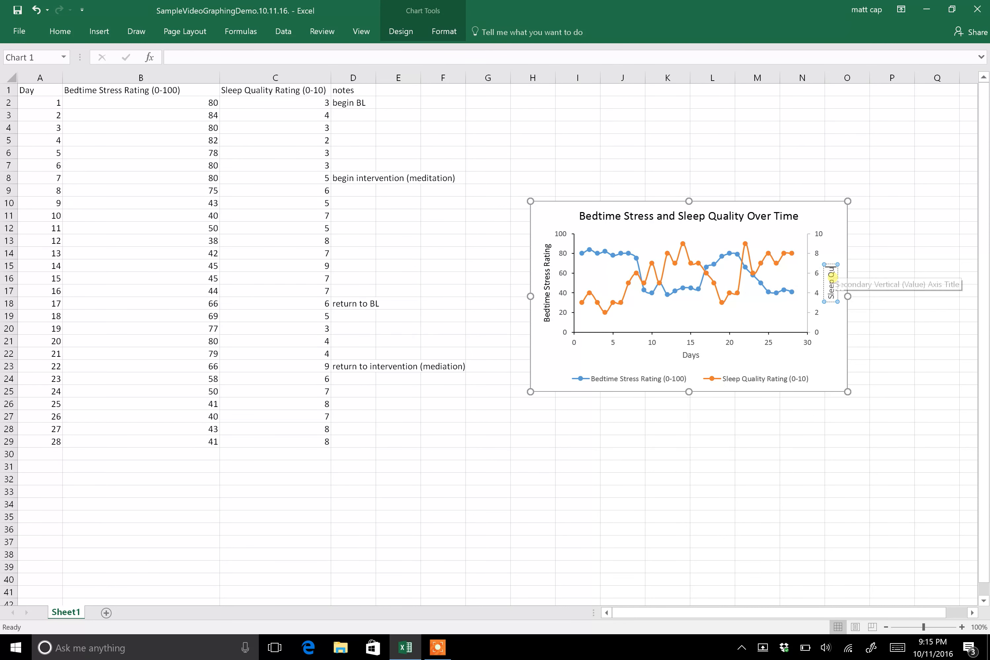
key(BackSpace)
key(BackSpace)
key(BackSpace)
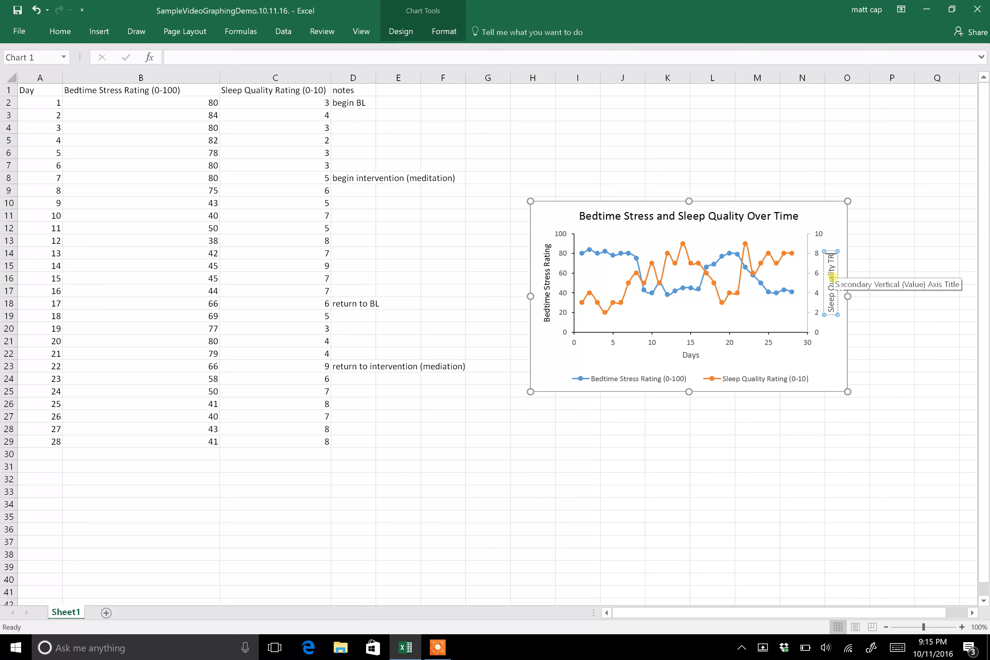
text(Rating)
triple_click(831, 278)
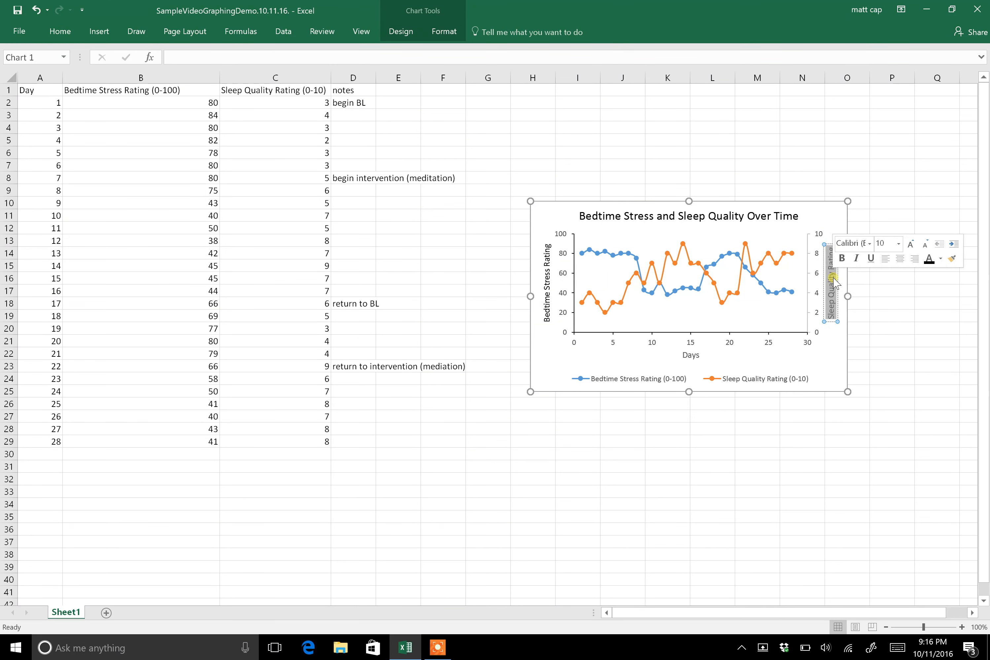
click(51, 31)
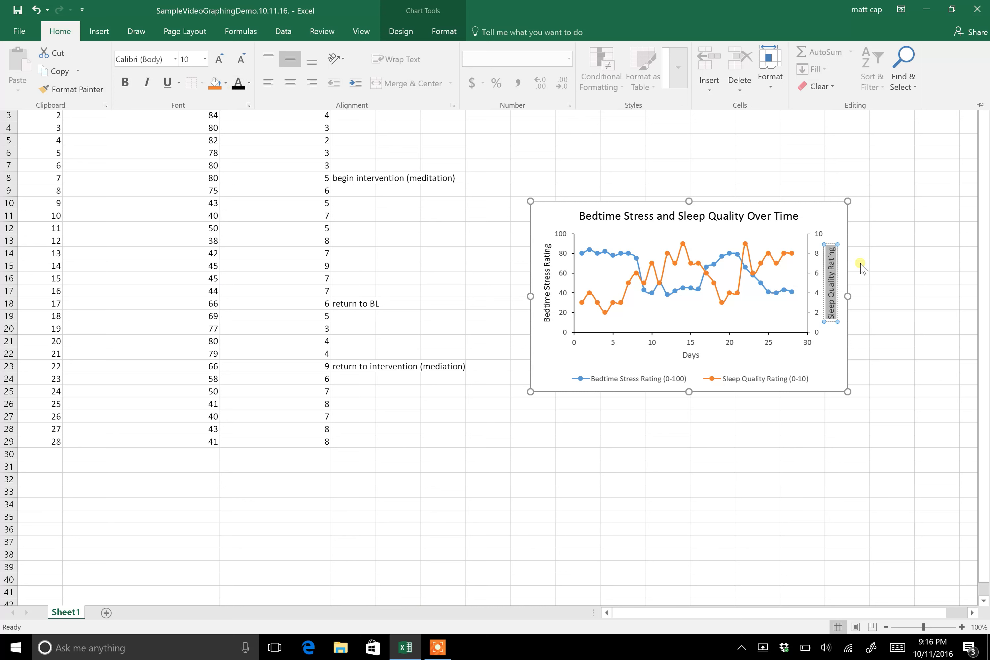
click(904, 338)
click(821, 389)
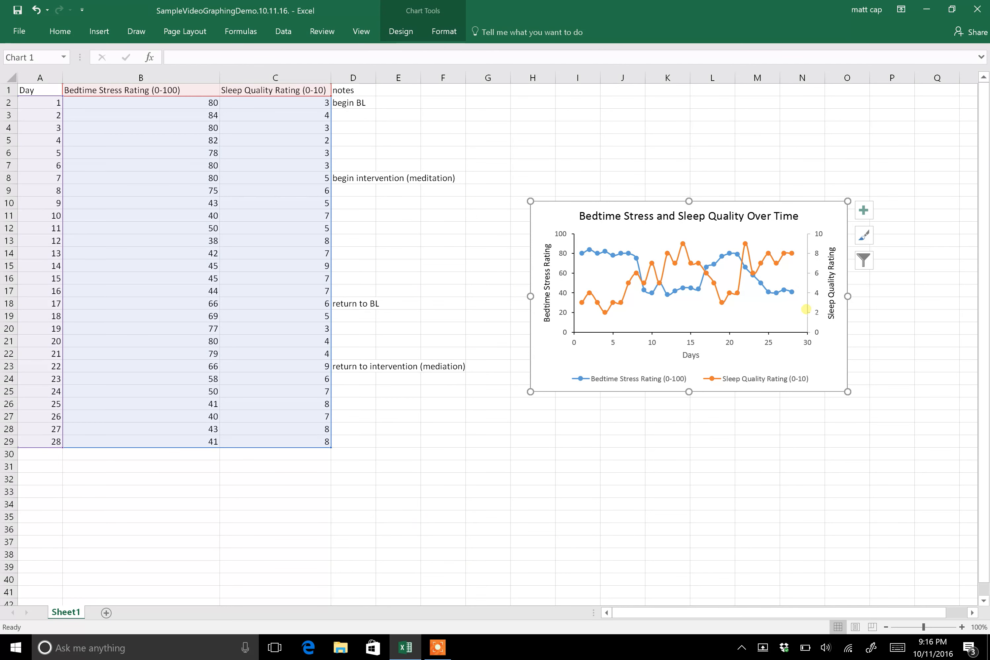
click(831, 258)
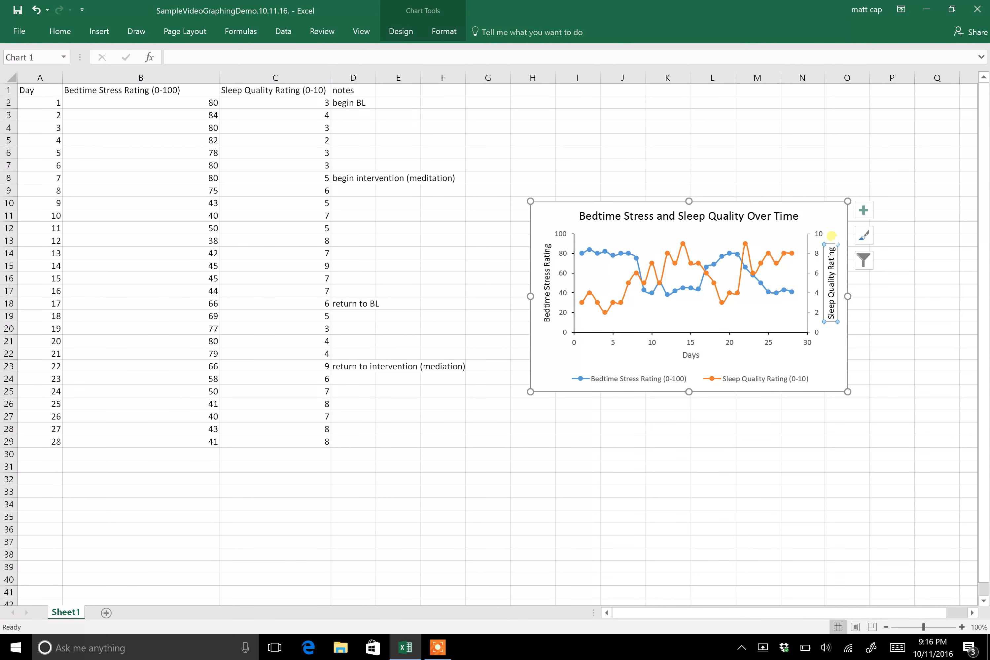
click(906, 341)
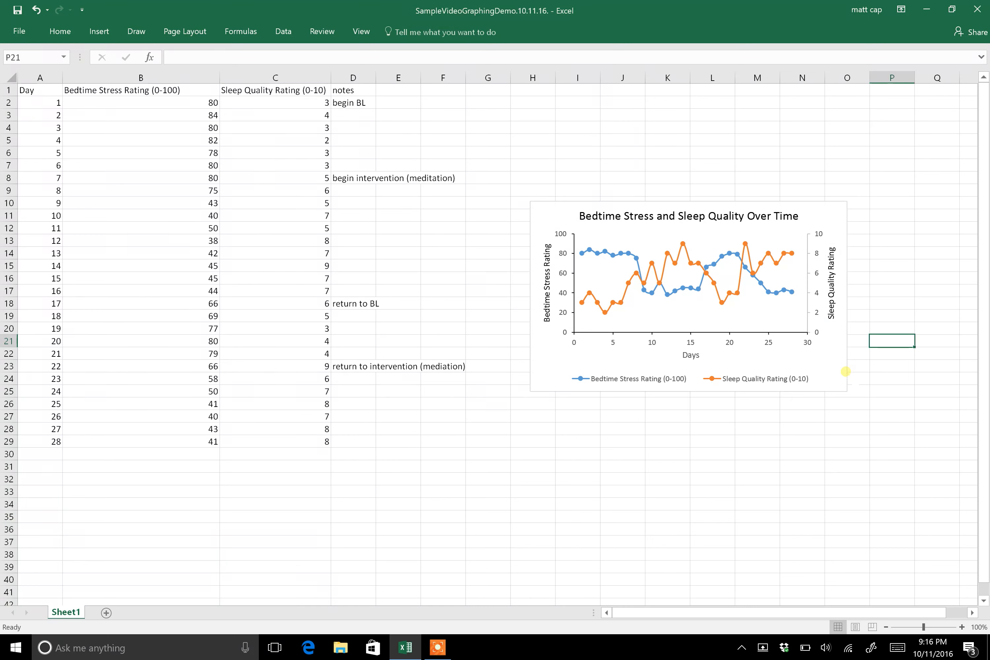
Format the secondary vertical axis with a solid black line, close the formatting options and deselect the chart.
click(845, 372)
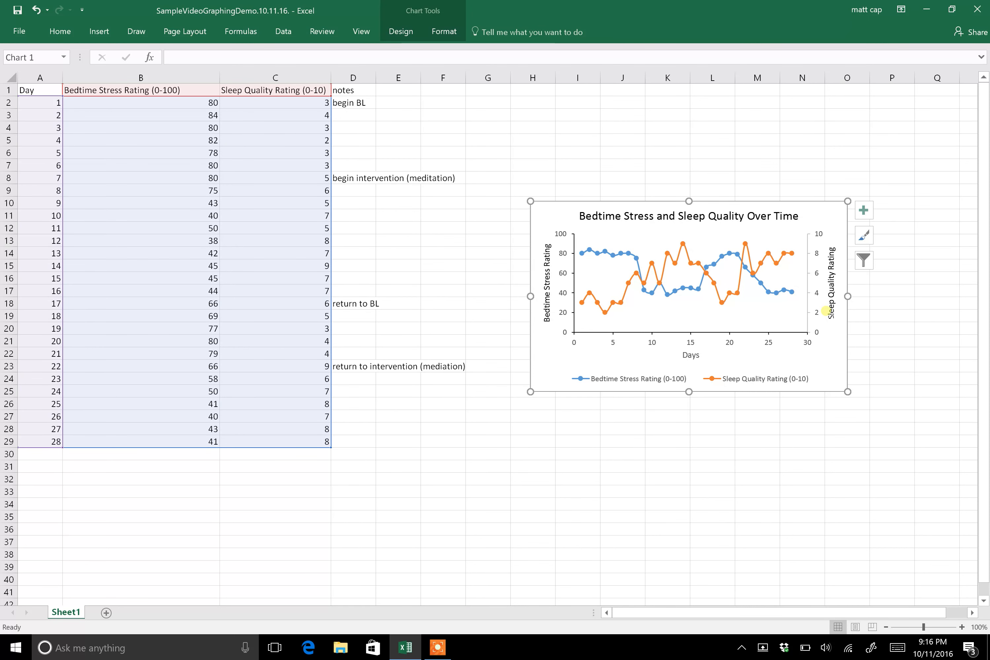
click(807, 276)
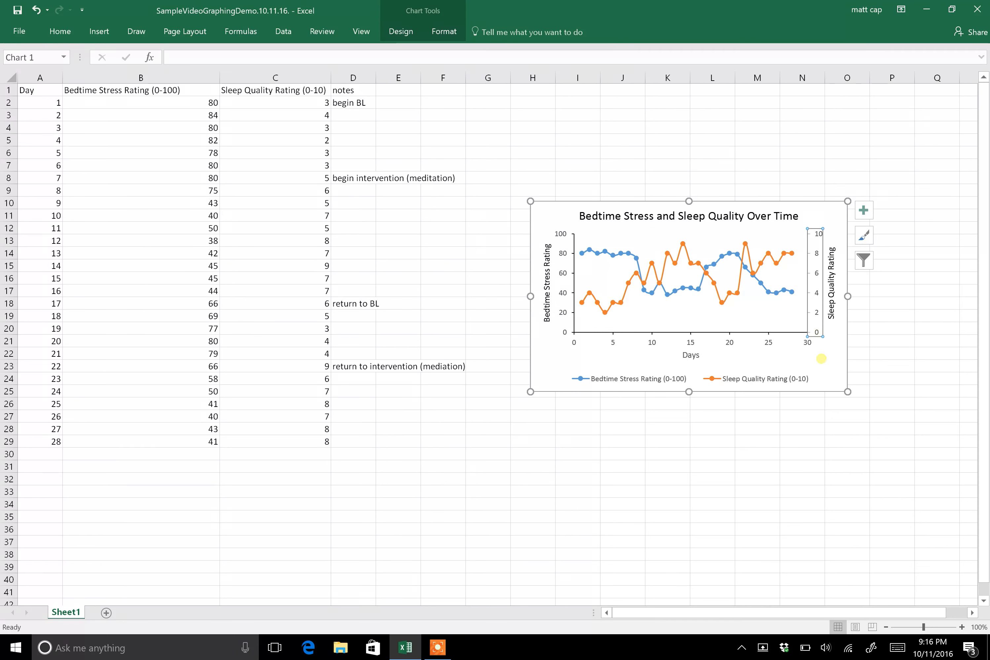
right_click(813, 308)
key(Escape)
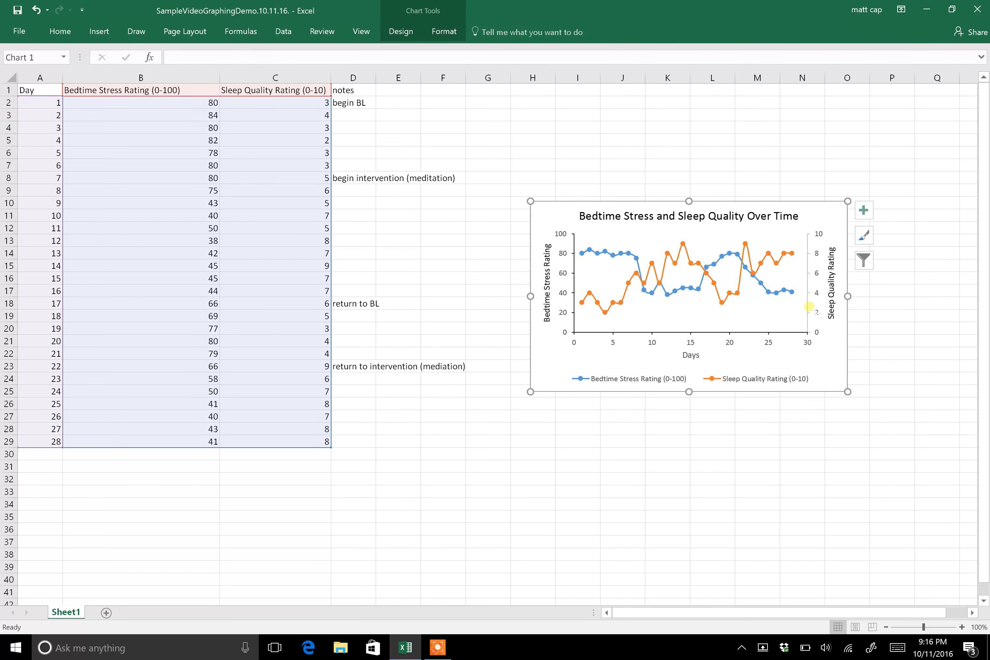
right_click(808, 305)
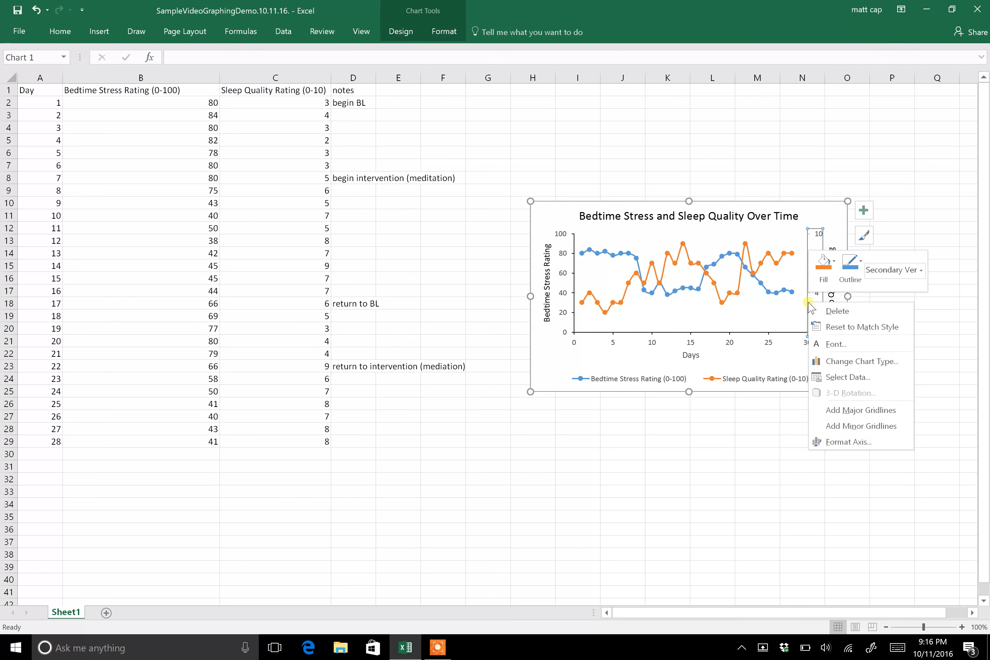
click(847, 445)
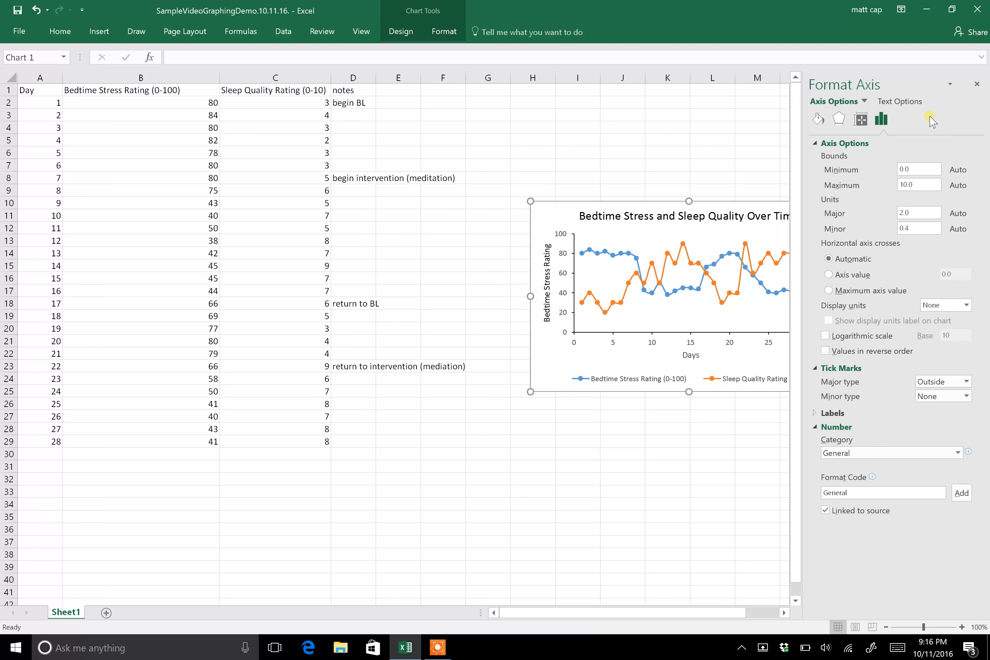
click(819, 121)
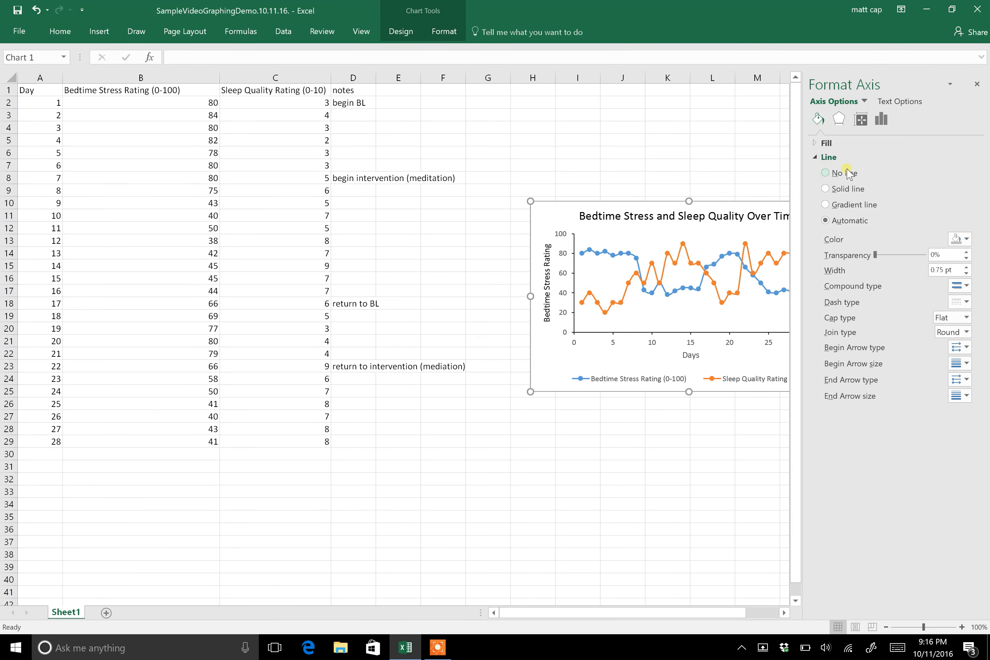
click(850, 189)
click(959, 237)
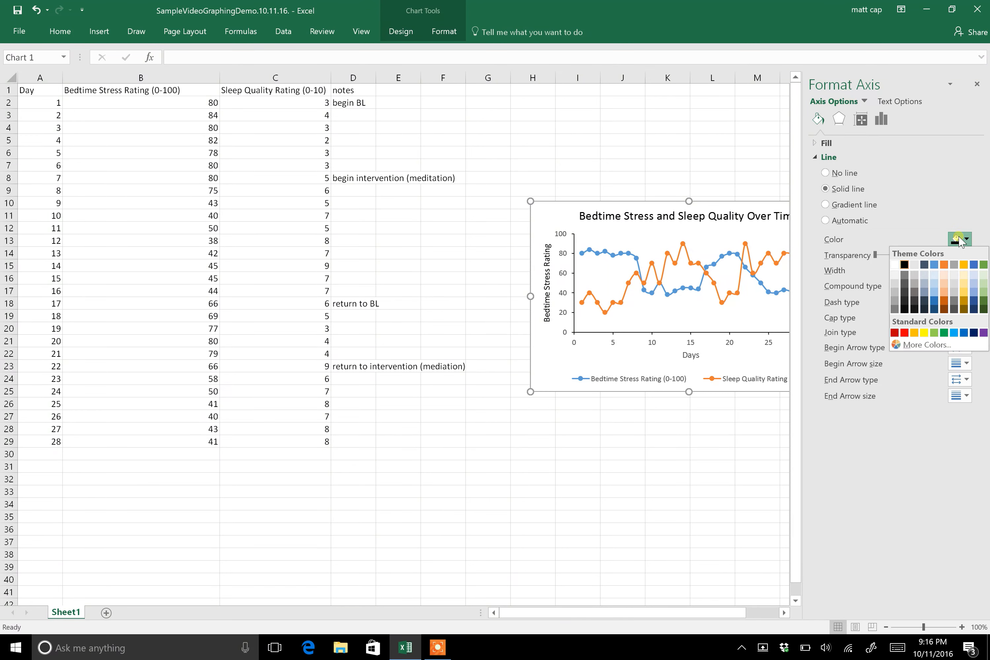
click(911, 267)
click(977, 84)
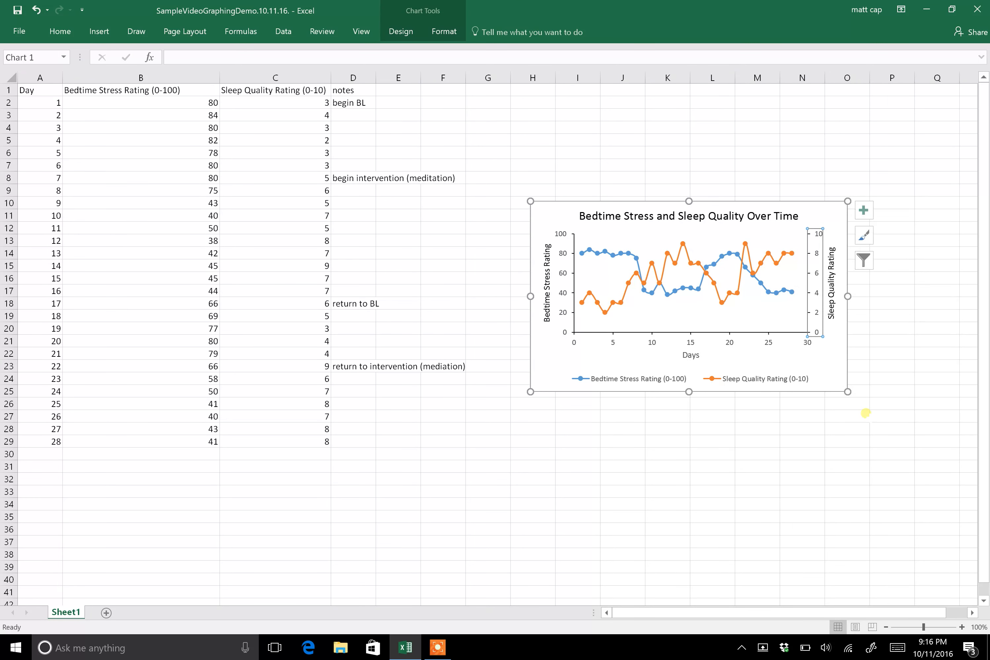
click(774, 450)
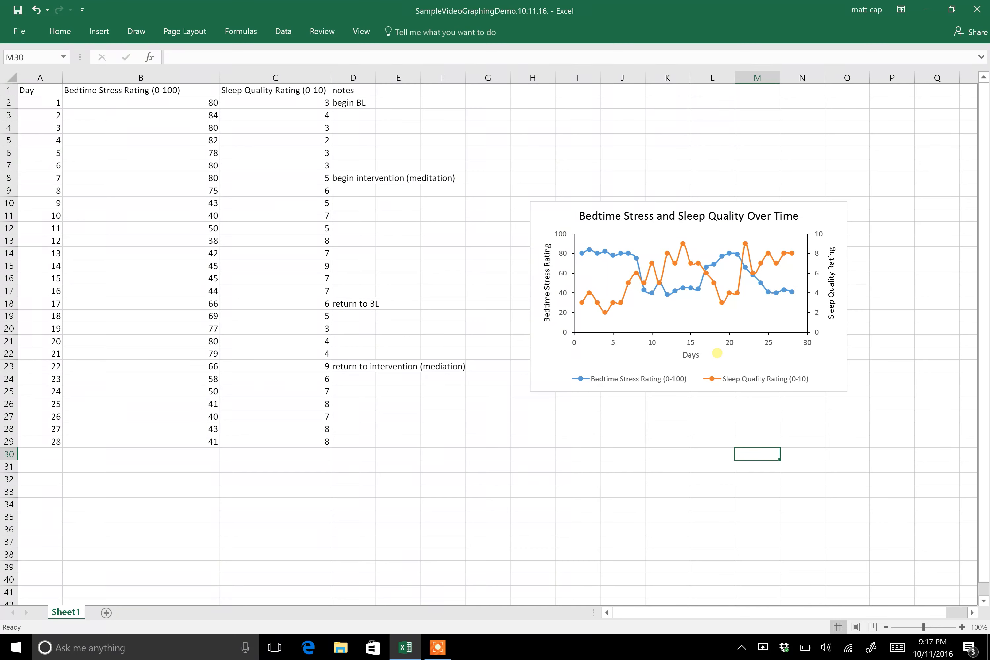
scroll(717, 354, up, 1)
scroll(717, 353, up, 1)
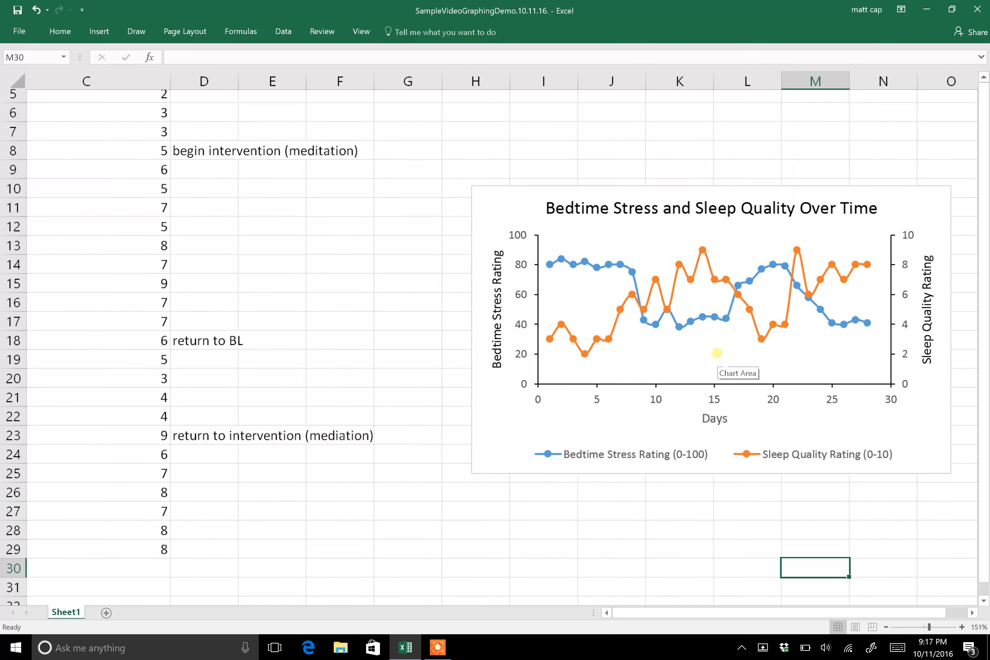
scroll(717, 354, down, 2)
scroll(717, 354, down, 1)
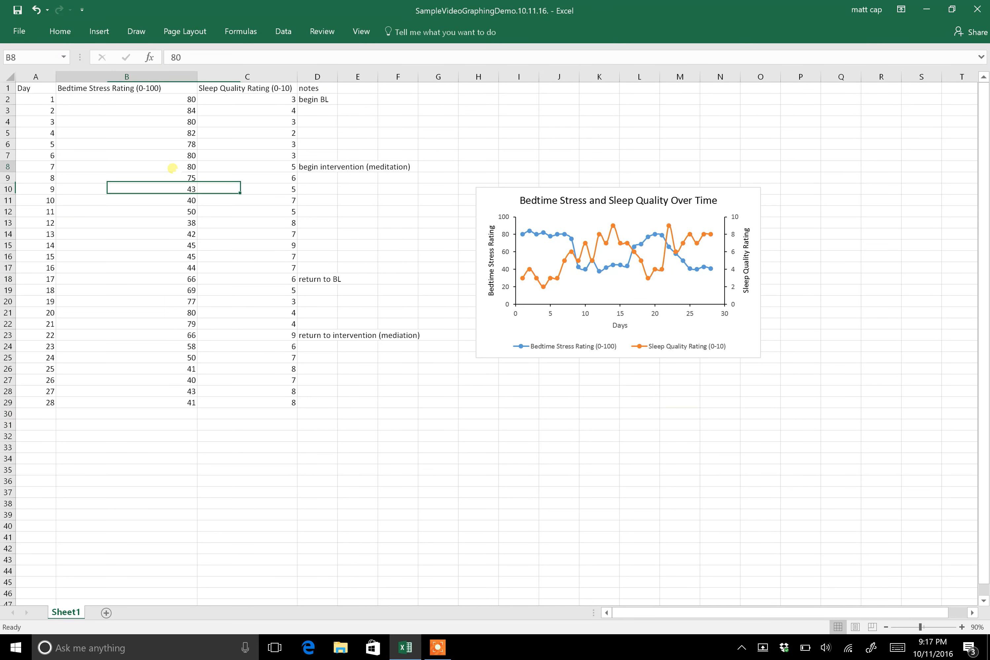
Try removing the connecting line at the day 7 data point of the Bedtime Stress Rating series and close the formatting options.
click(172, 168)
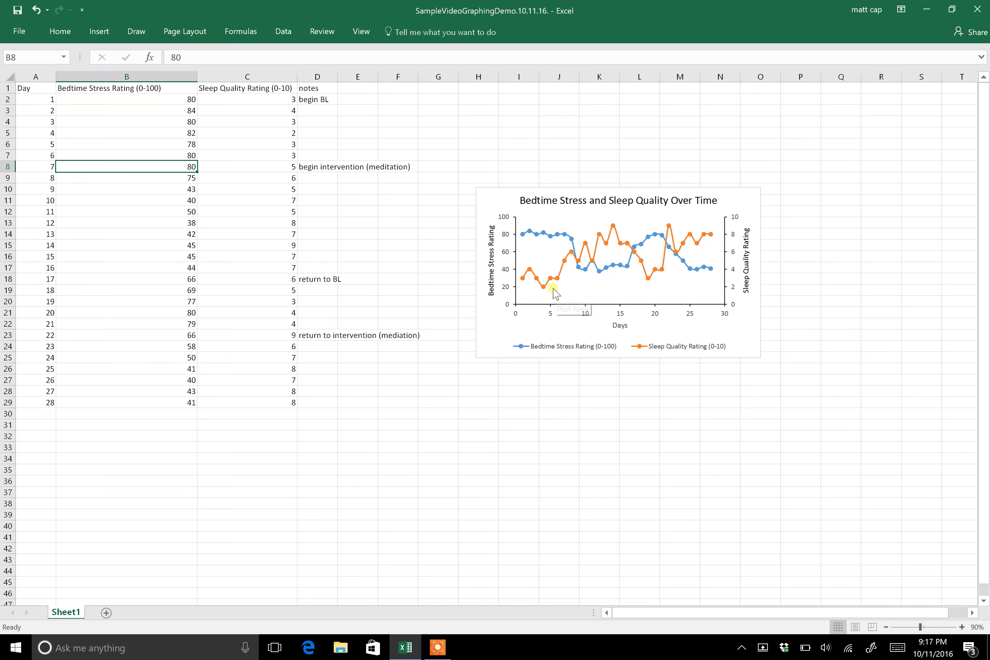
mouse_move(565, 261)
mouse_move(565, 234)
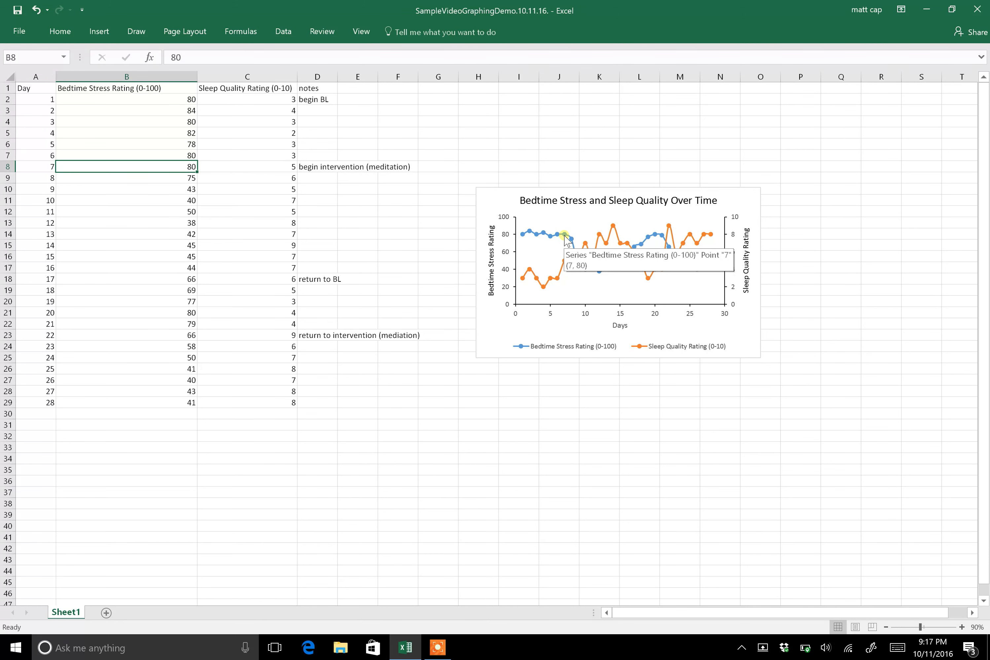
click(565, 235)
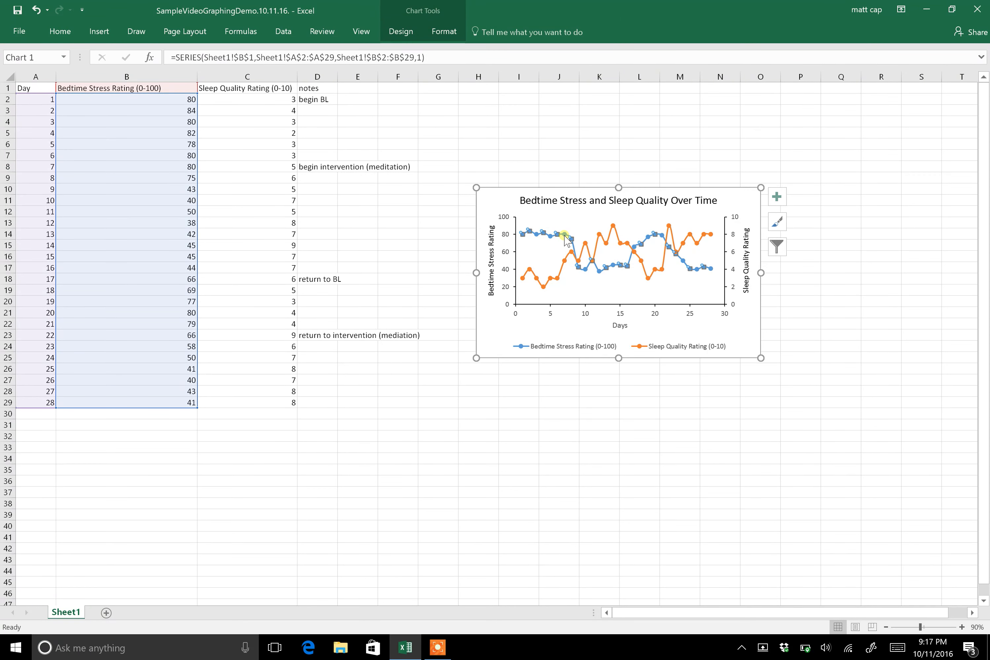
click(564, 235)
right_click(565, 239)
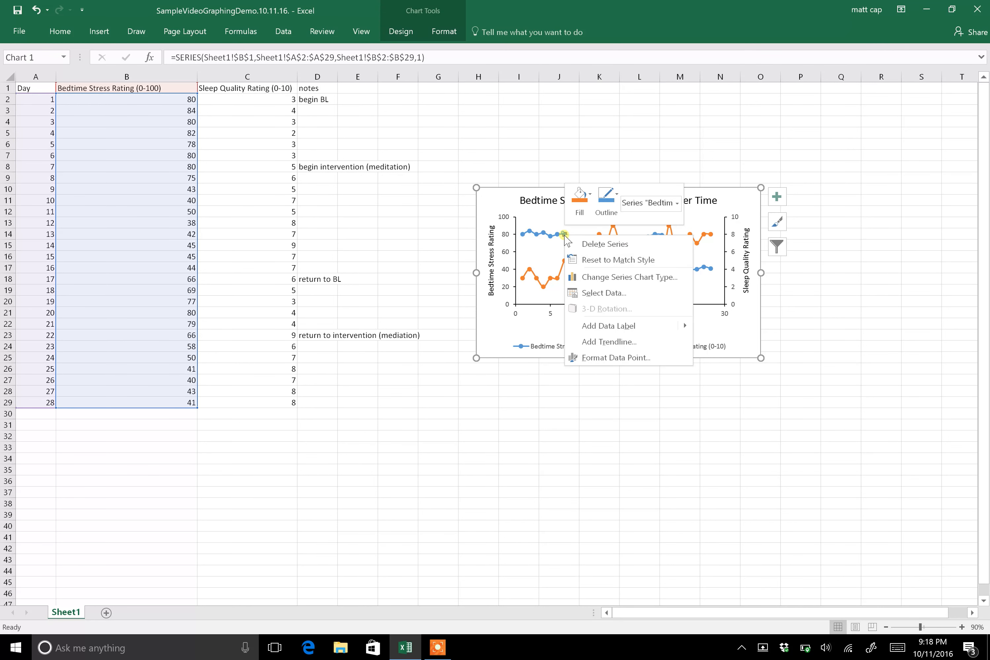
click(614, 357)
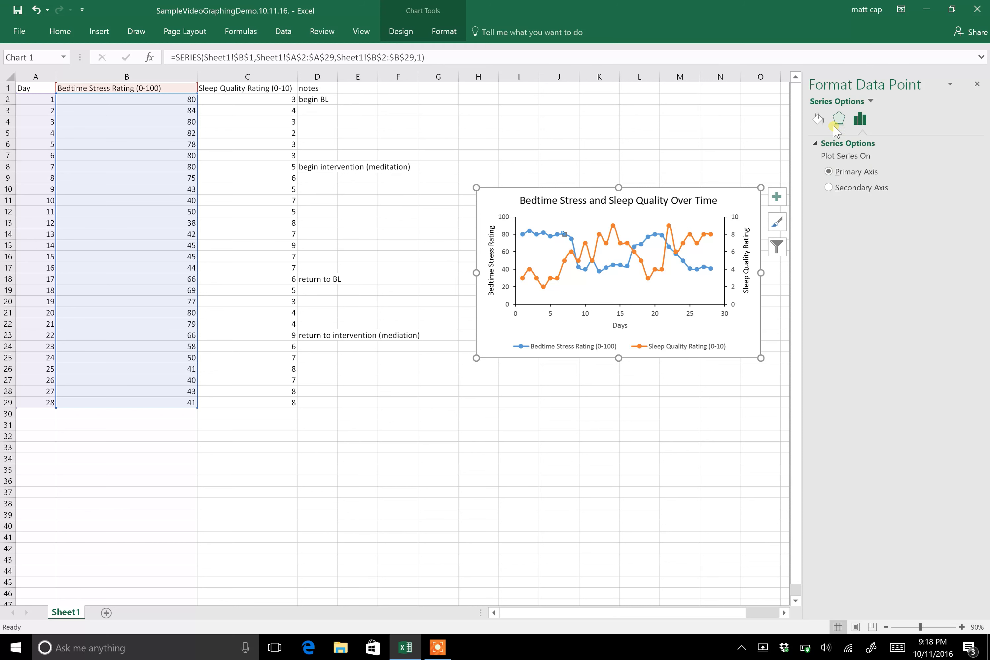
click(820, 119)
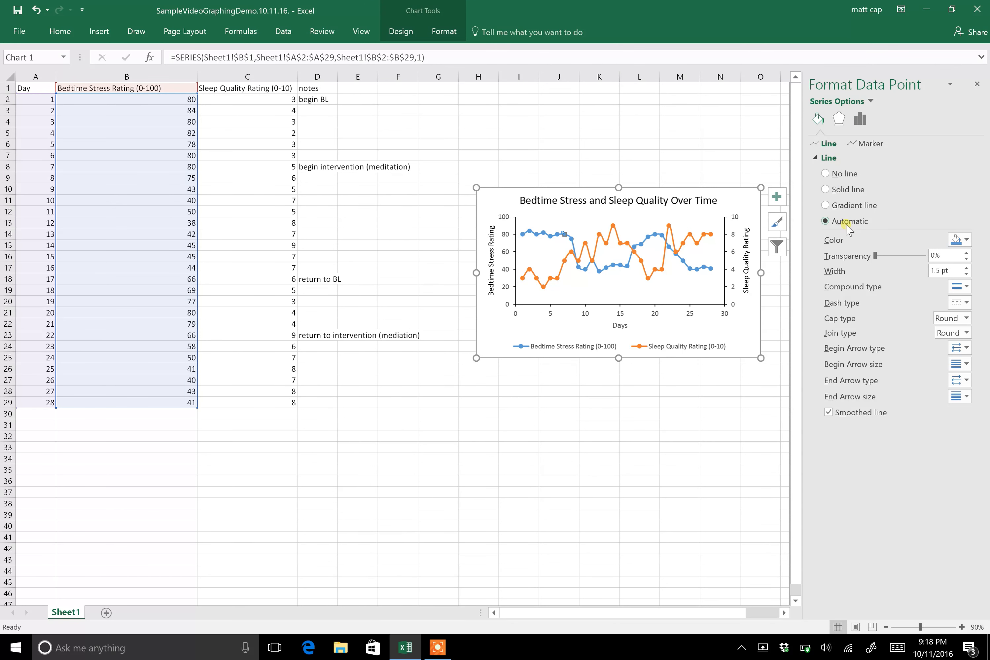
click(845, 176)
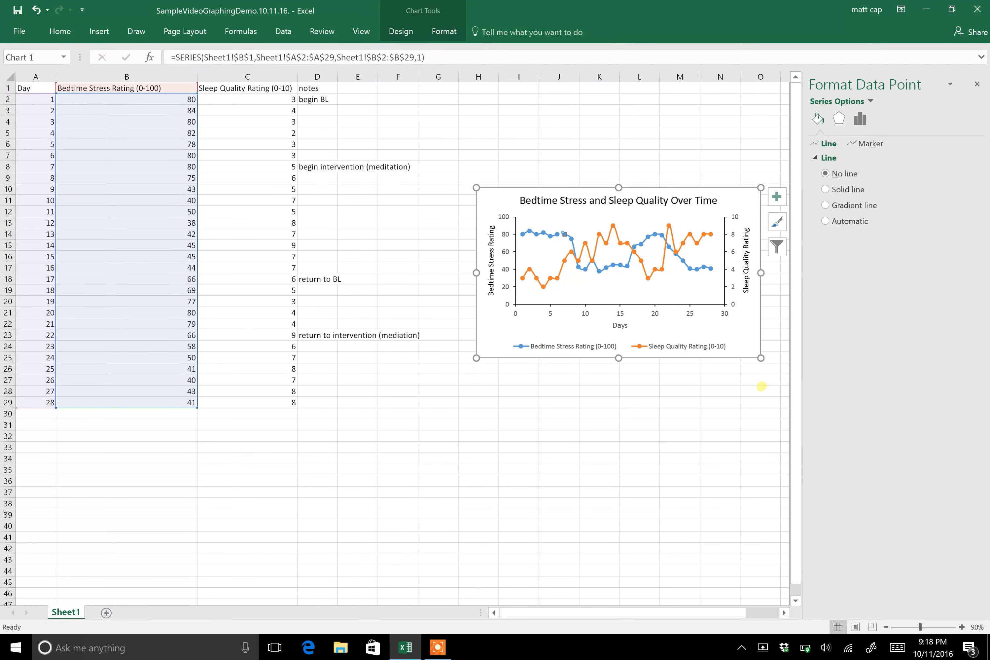
click(977, 84)
right_click(767, 133)
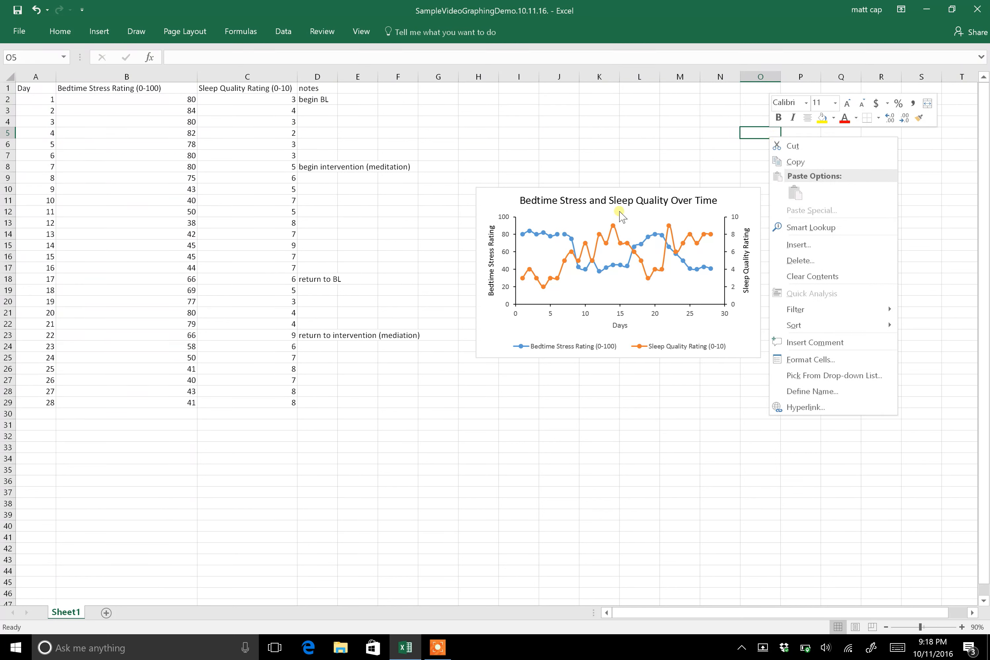
key(Escape)
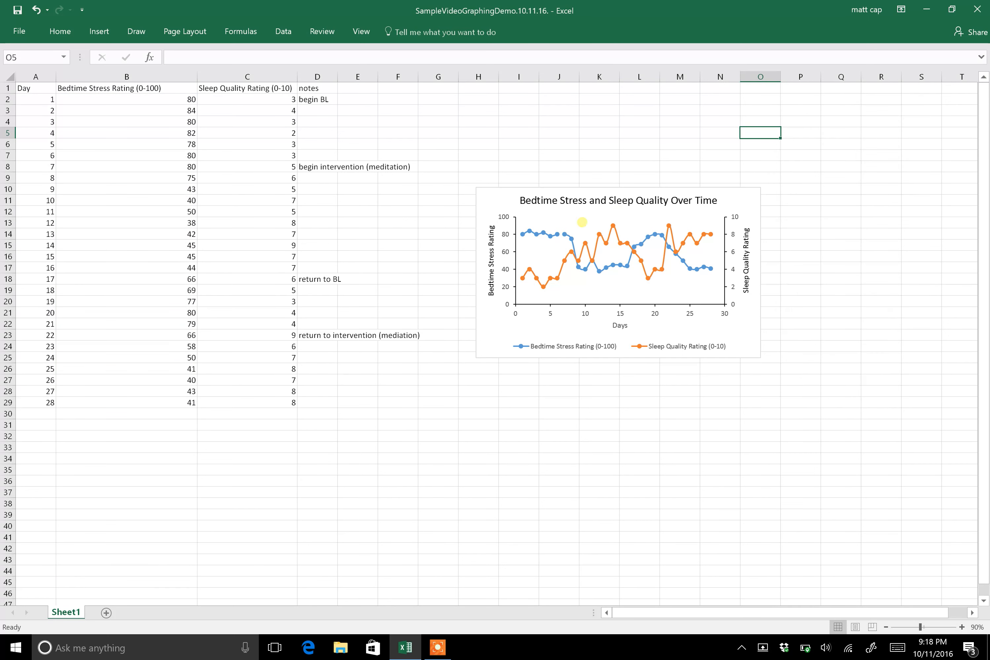
Try a solid line for the whole Bedtime Stress Rating series and close the formatting options.
click(571, 239)
right_click(571, 239)
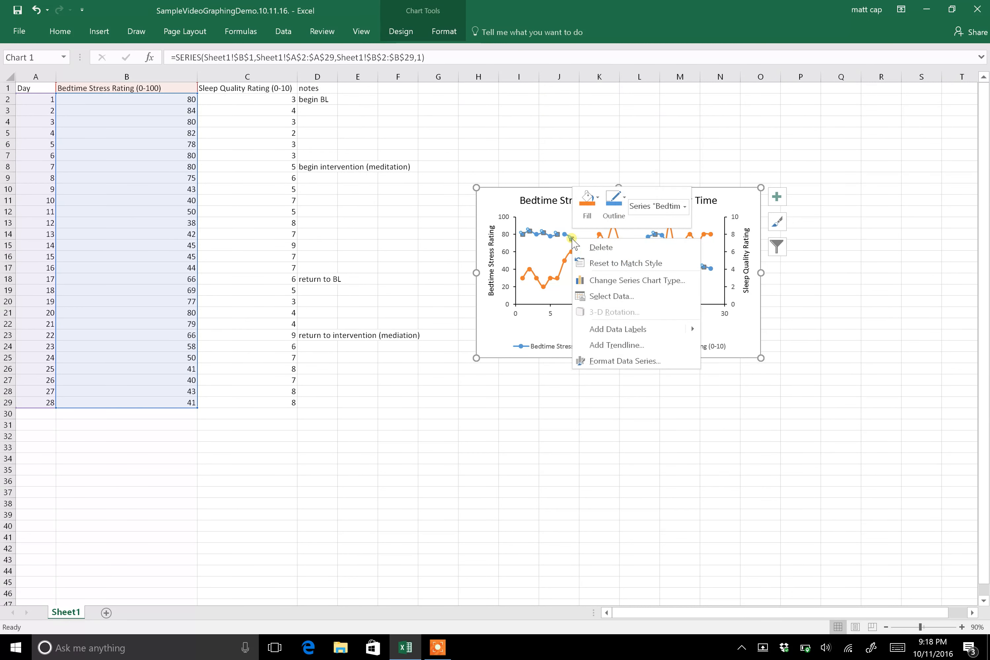
click(625, 364)
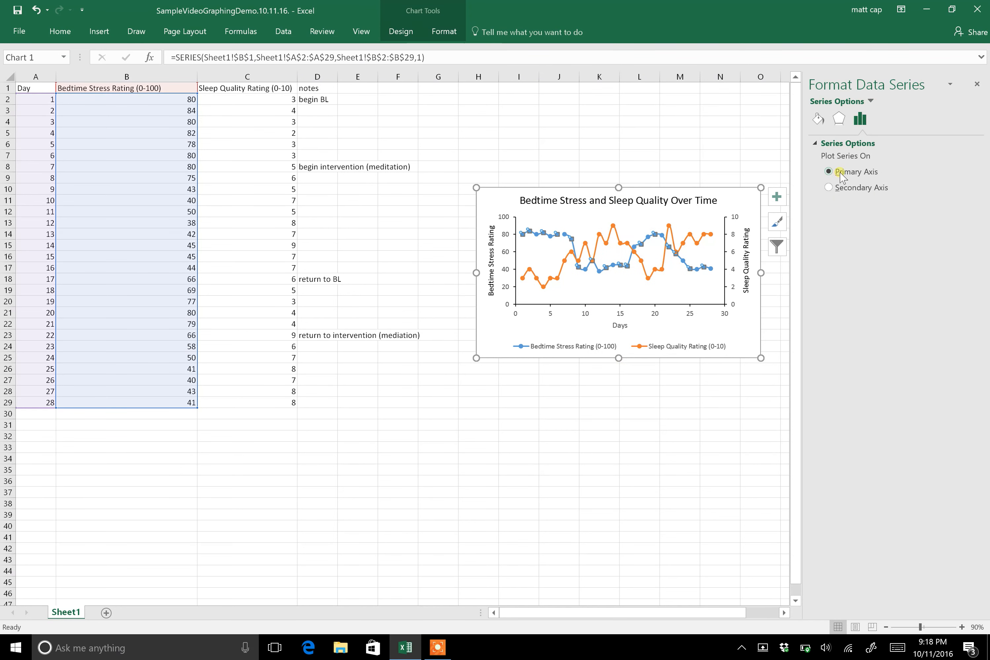
click(819, 119)
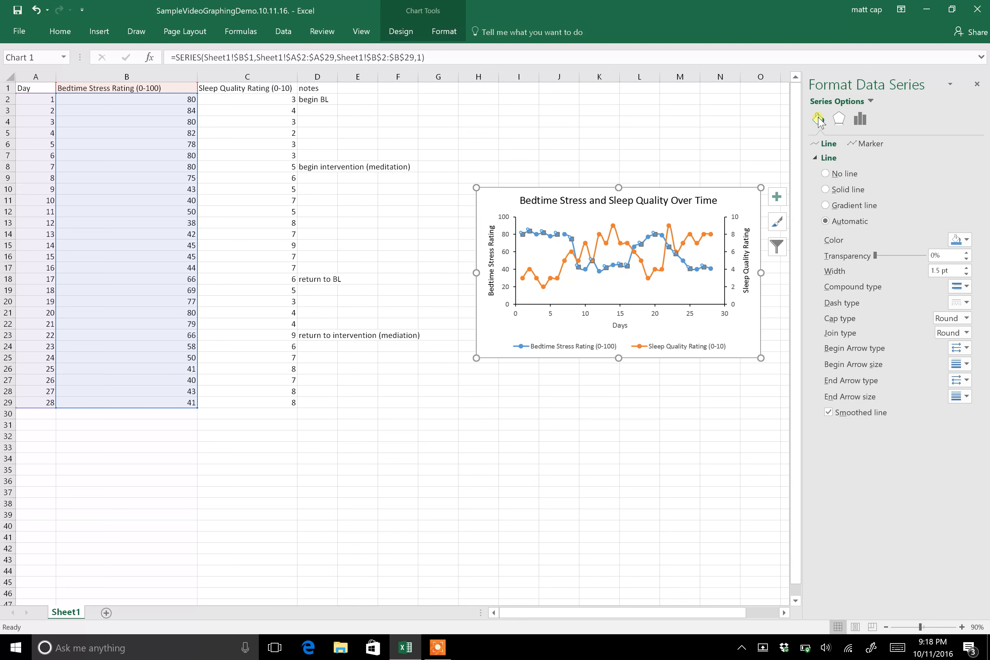
click(837, 191)
click(977, 85)
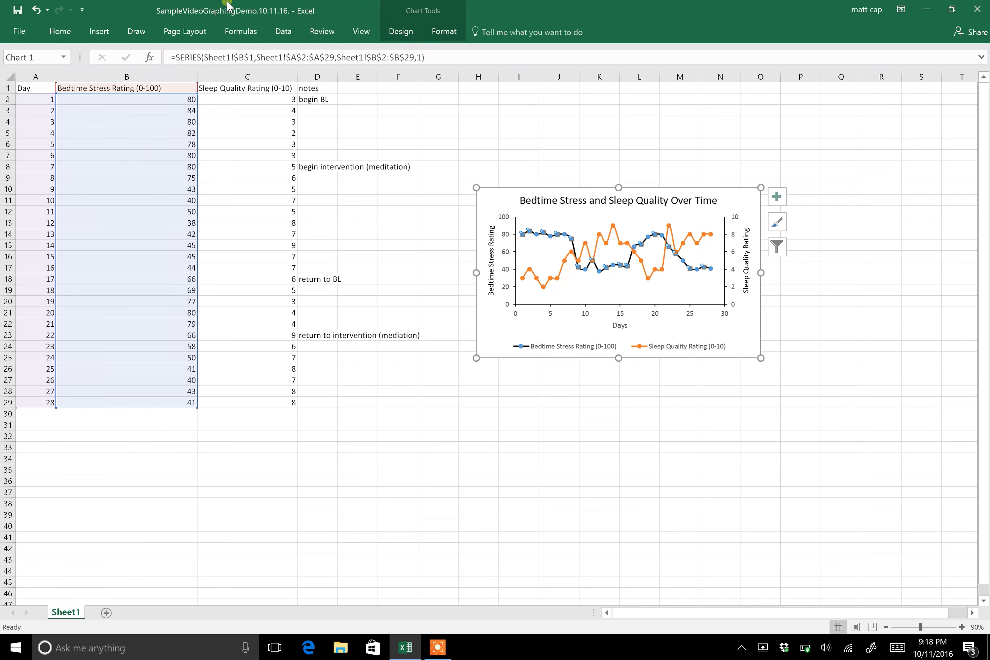
Undo the solid line on the Bedtime Stress Rating series and the line removal at its day 7 point.
click(36, 9)
click(36, 10)
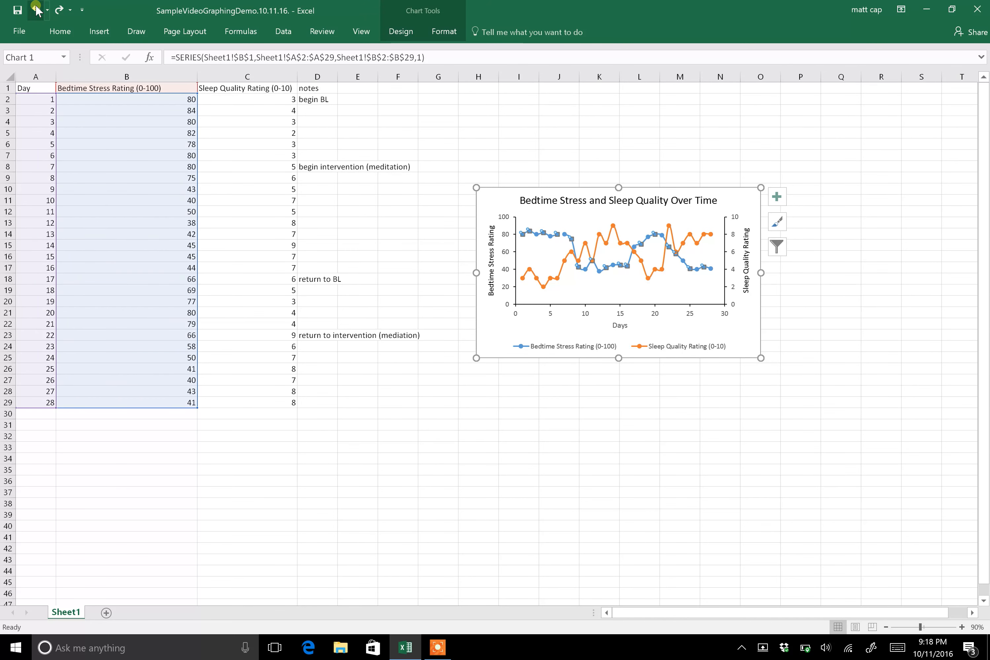
click(37, 9)
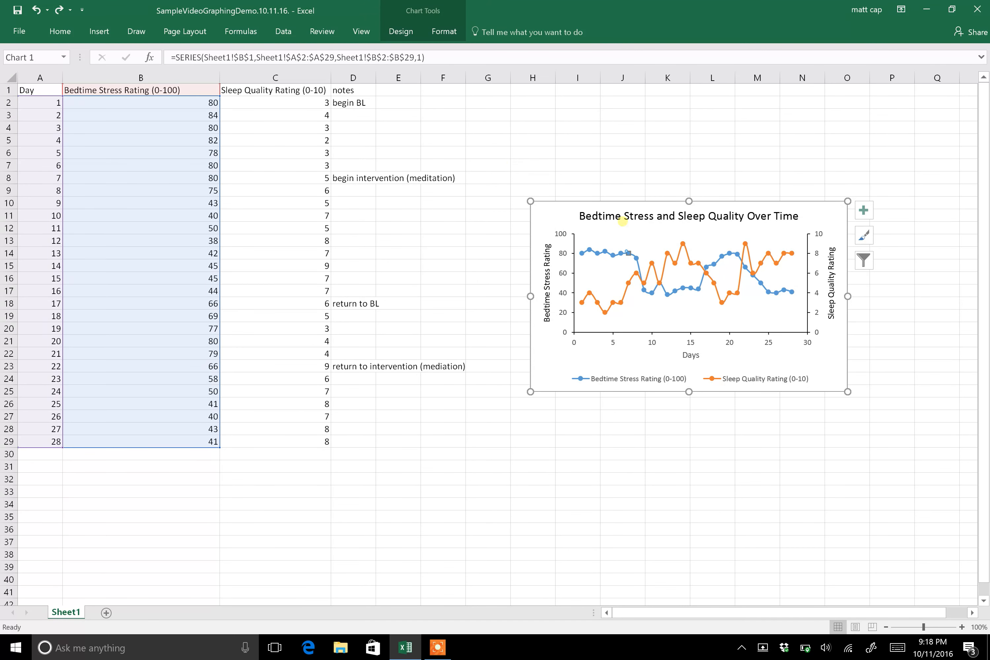